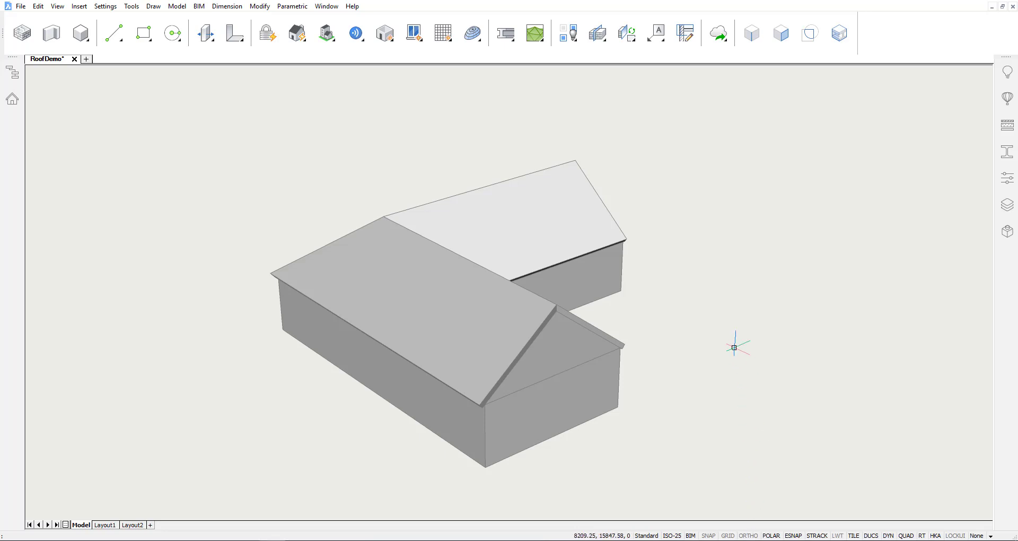
- Create a BIM section parallel to the near gable wall and offset its plane into the house to cut the front wing open
{"action": "mouse_move", "coordinate": [739, 305]}
{"action": "mouse_move", "coordinate": [742, 324]}
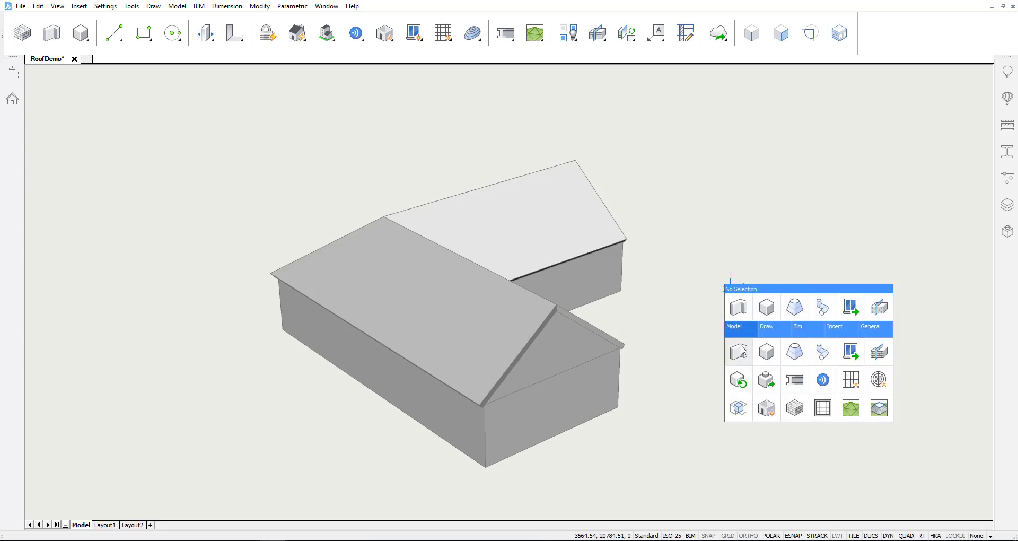
{"action": "left_click", "coordinate": [882, 357]}
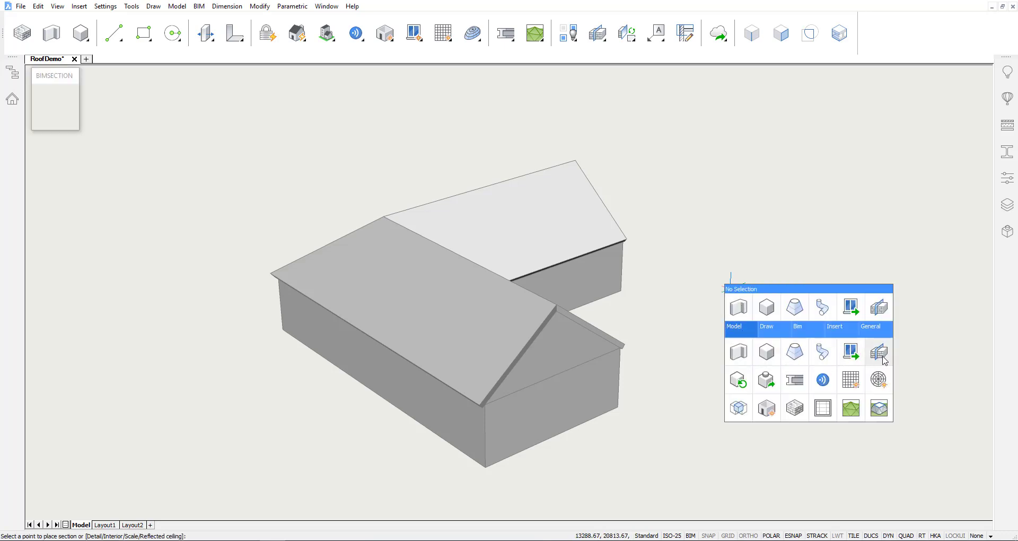
{"action": "left_click", "coordinate": [570, 428]}
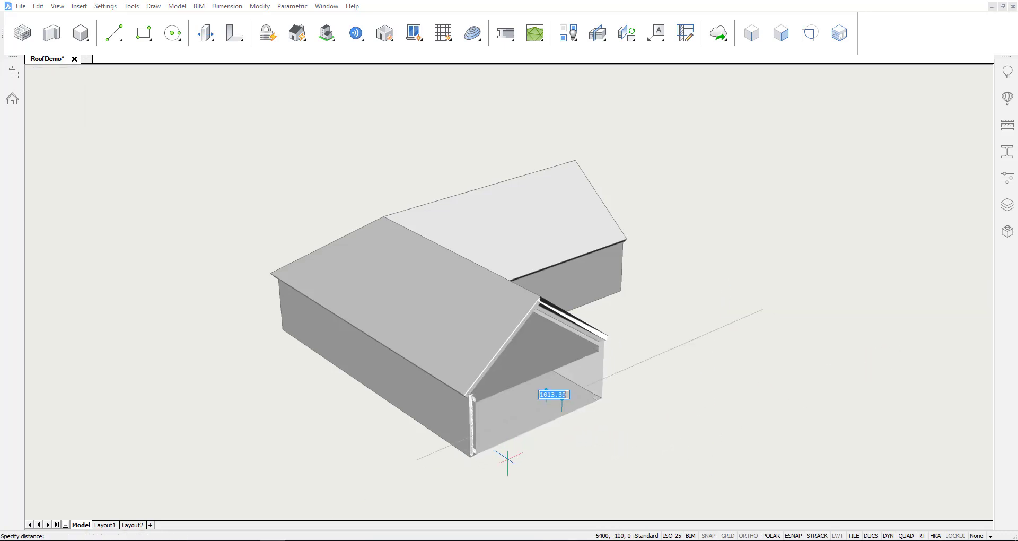
{"action": "left_click", "coordinate": [562, 398]}
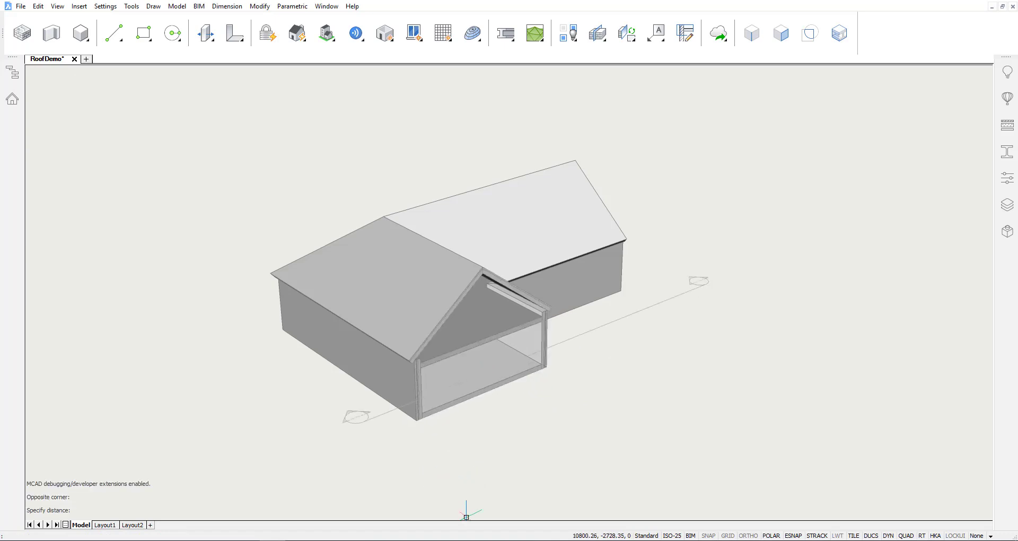
- Display the compositions of the front roof slope and the long side wall to show their layers at the section cut
{"action": "scroll", "coordinate": [466, 517], "scroll_direction": "up", "scroll_amount": 5}
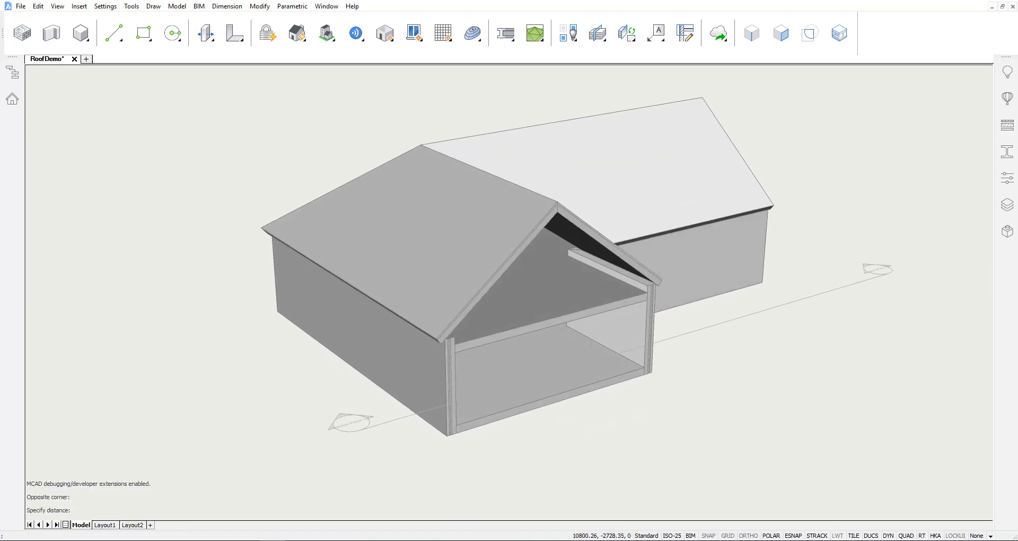
{"action": "scroll", "coordinate": [374, 366], "scroll_direction": "up", "scroll_amount": 2}
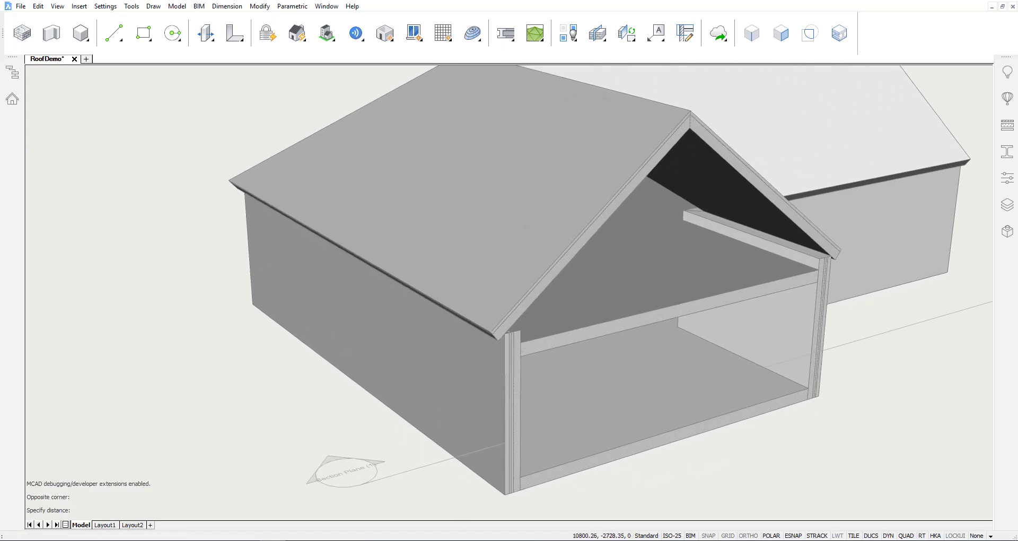
{"action": "left_click", "coordinate": [480, 402]}
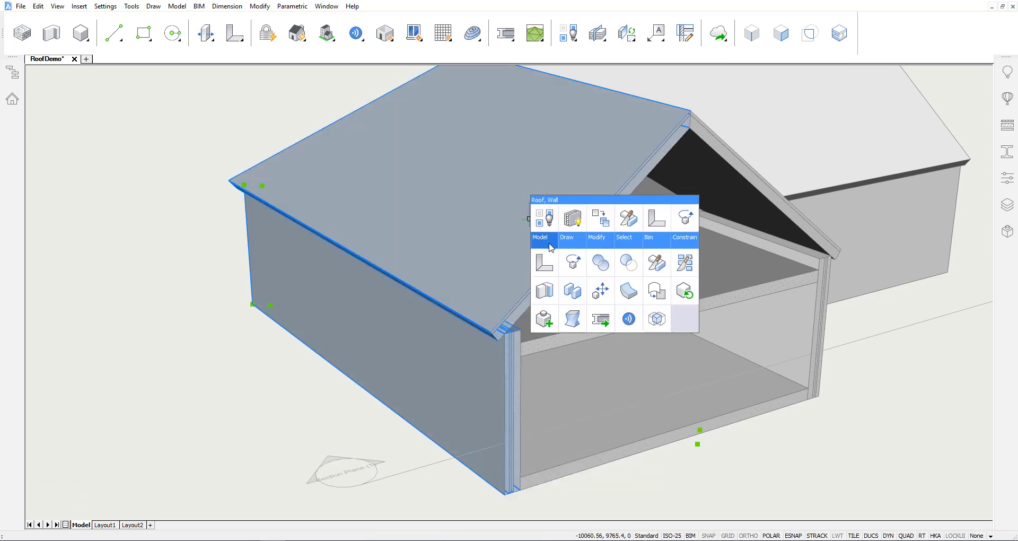
{"action": "mouse_move", "coordinate": [650, 243]}
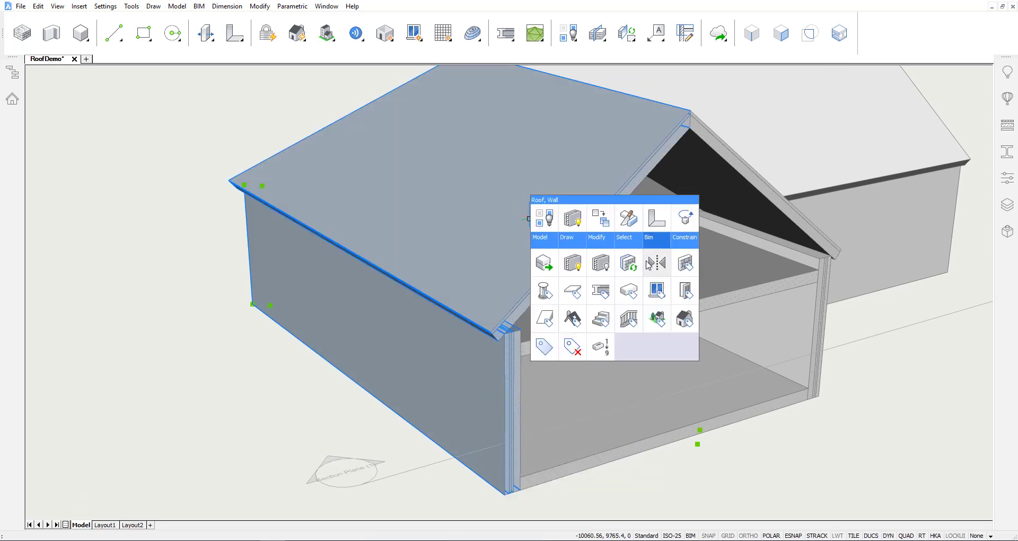
{"action": "left_click", "coordinate": [572, 263]}
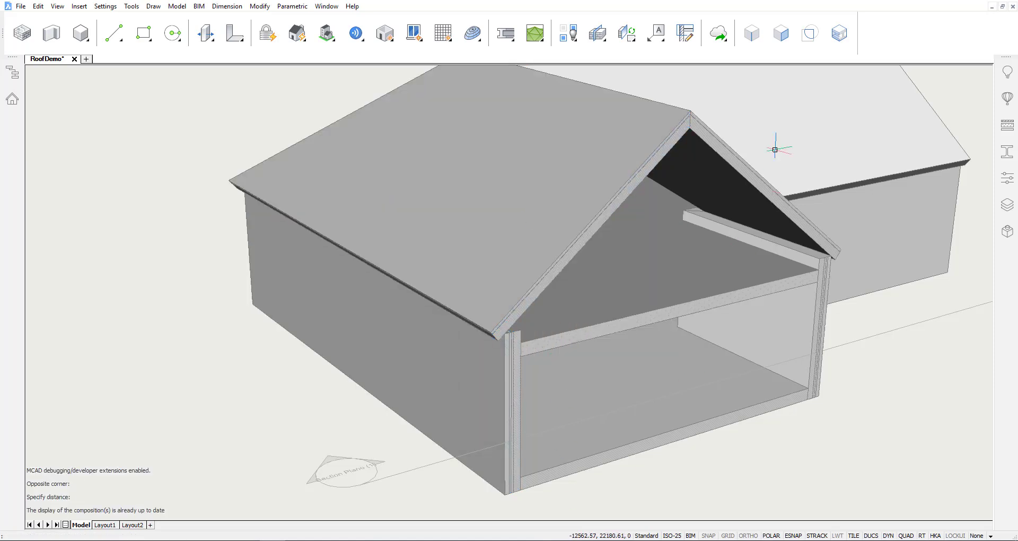
- Enable face and boundary selection, and push the roof's thick inner insulation layer about 1020 back up the slope from the eave
{"action": "left_click", "coordinate": [782, 34]}
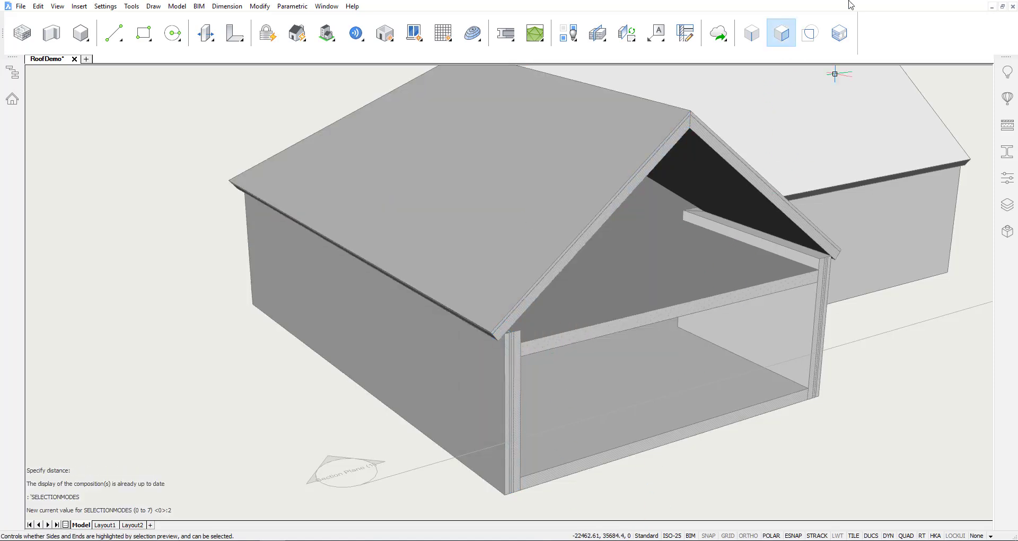
{"action": "left_click", "coordinate": [808, 34]}
{"action": "scroll", "coordinate": [504, 348], "scroll_direction": "up", "scroll_amount": 10}
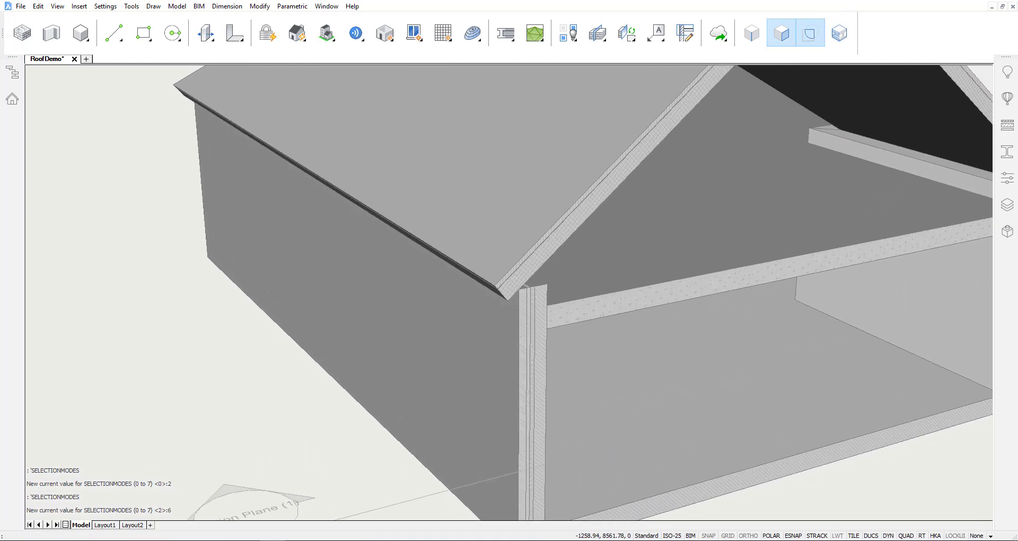
{"action": "scroll", "coordinate": [516, 300], "scroll_direction": "up", "scroll_amount": 6}
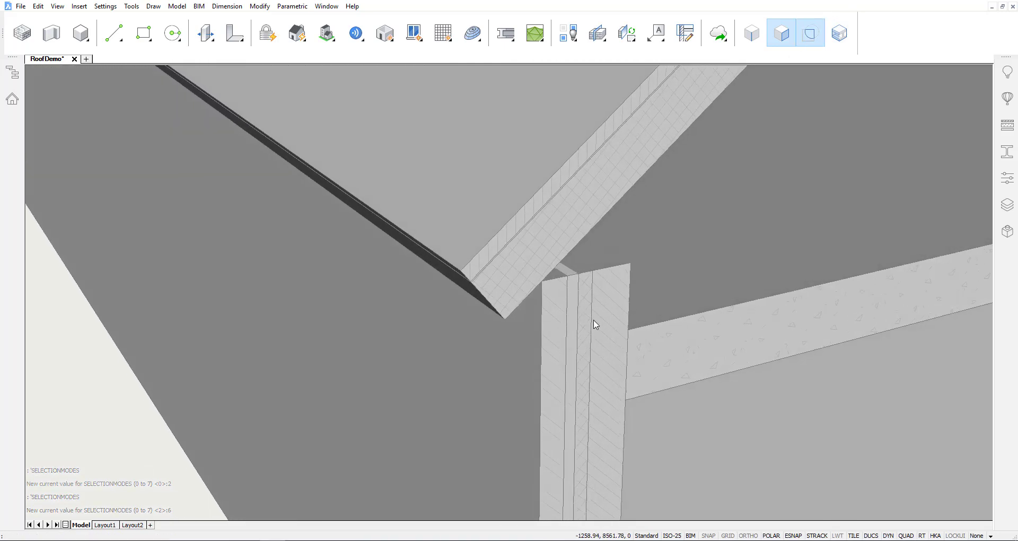
{"action": "middle_click_drag", "start_coordinate": [491, 454], "coordinate": [482, 454], "text": "shift"}
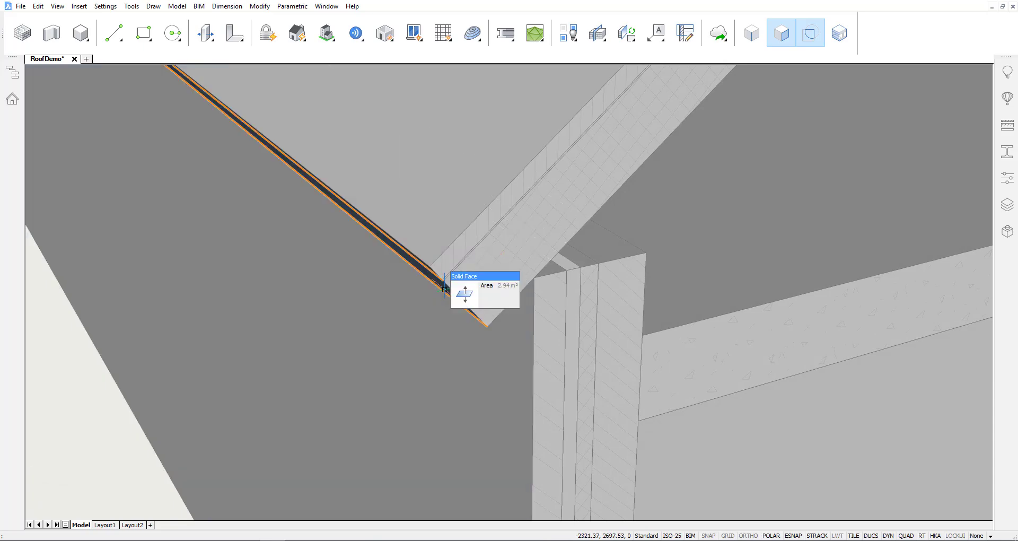
{"action": "key", "text": "ctrl+z"}
{"action": "mouse_move", "coordinate": [466, 294]}
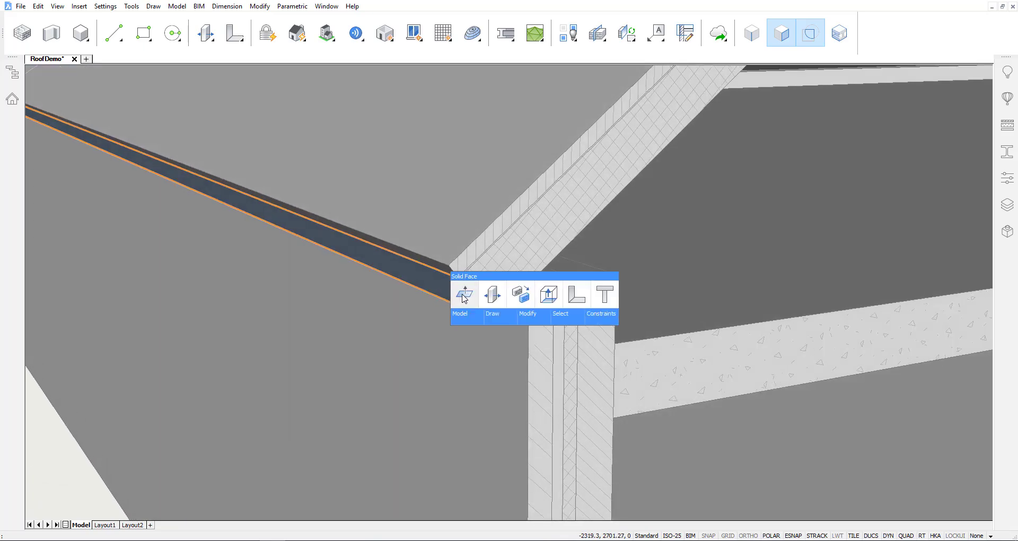
{"action": "left_click", "coordinate": [487, 310]}
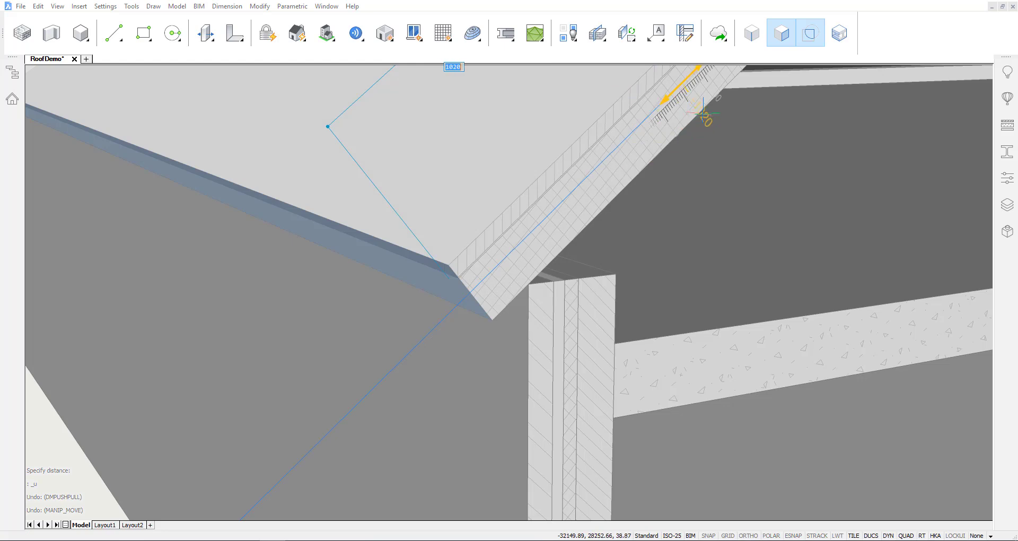
{"action": "left_click", "coordinate": [703, 113]}
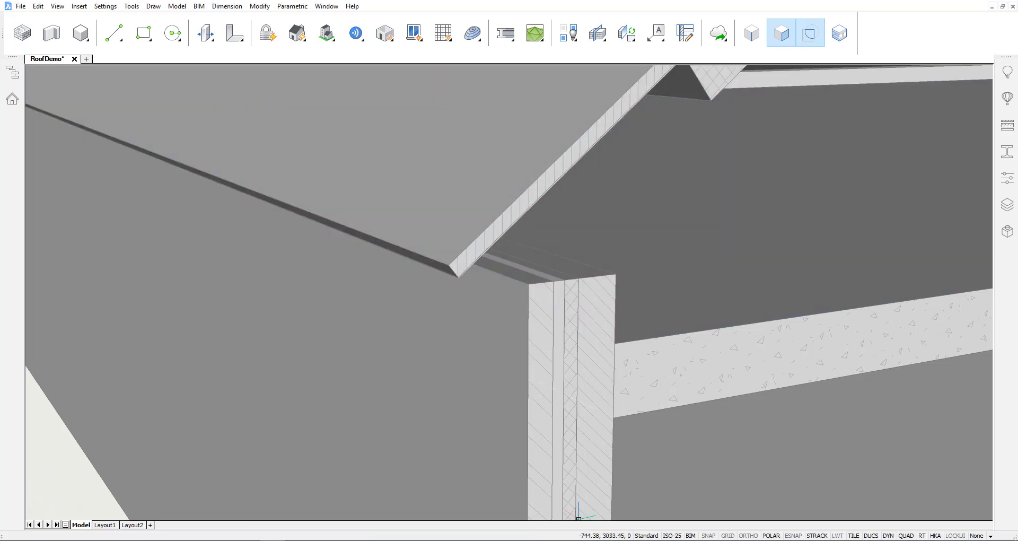
- Connect the top face of the side wall's insulation layer to the nearest entity, the underside of the roof
{"action": "middle_click_drag", "start_coordinate": [579, 518], "coordinate": [467, 326], "text": "shift"}
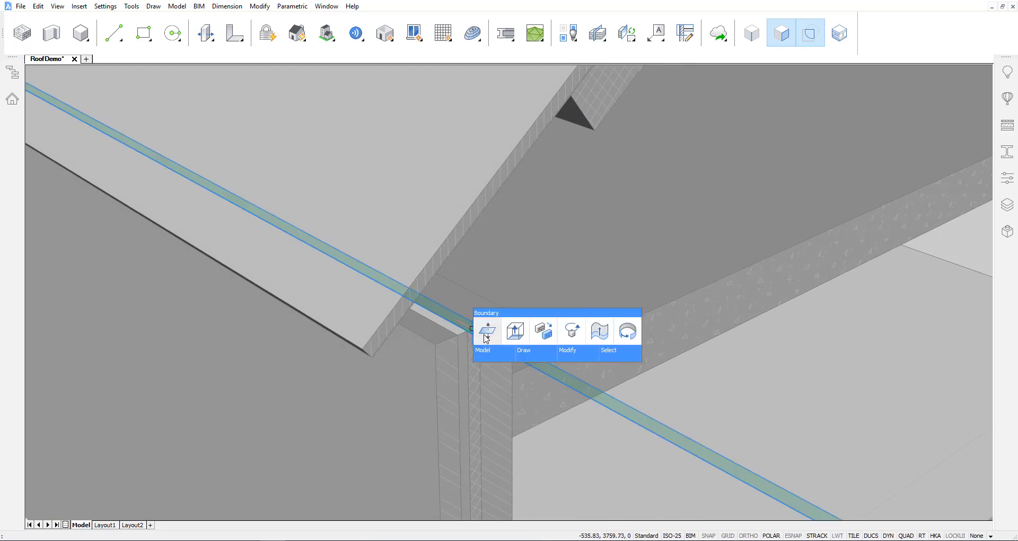
{"action": "left_click", "coordinate": [485, 333]}
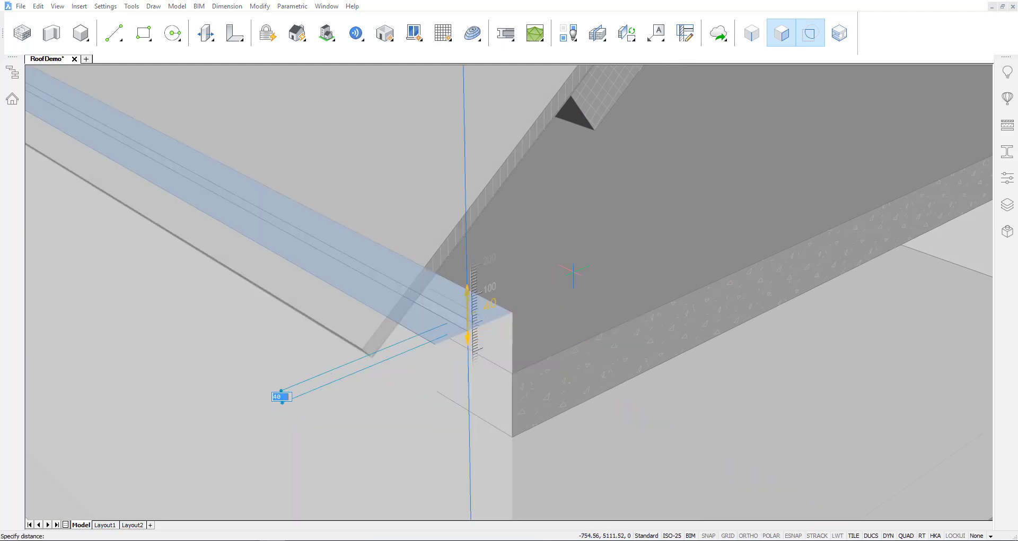
{"action": "key", "text": "ctrl+z"}
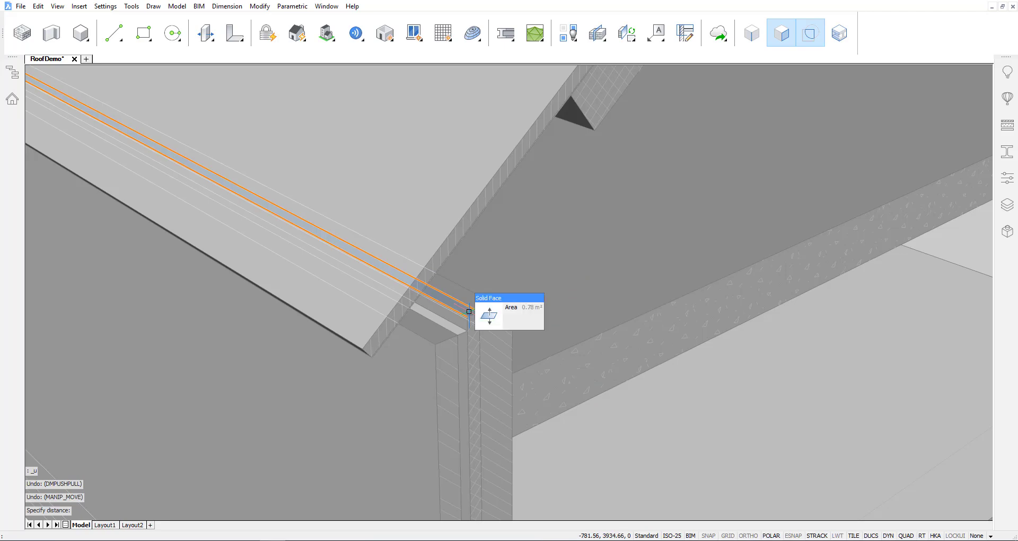
{"action": "mouse_move", "coordinate": [488, 317]}
{"action": "mouse_move", "coordinate": [484, 335]}
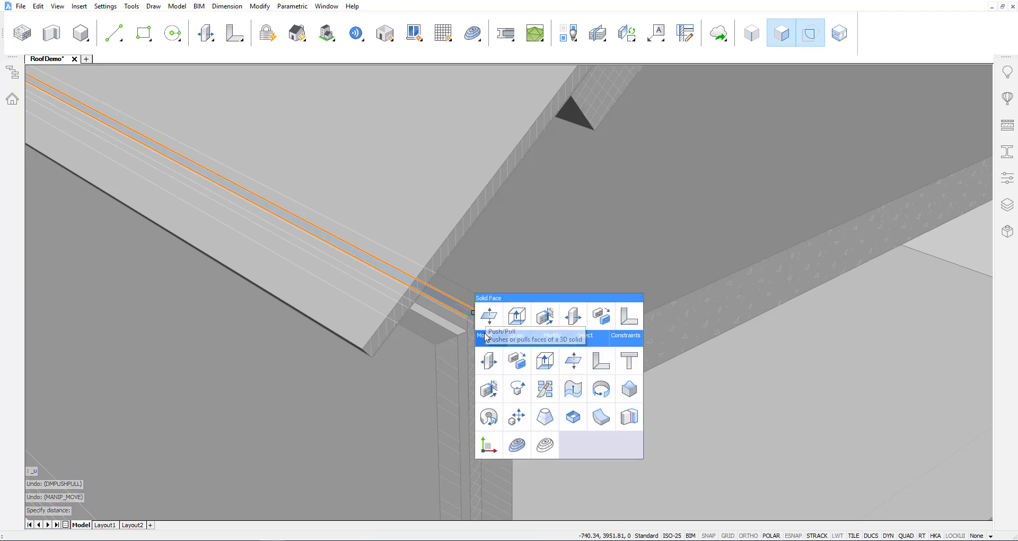
{"action": "left_click", "coordinate": [494, 393]}
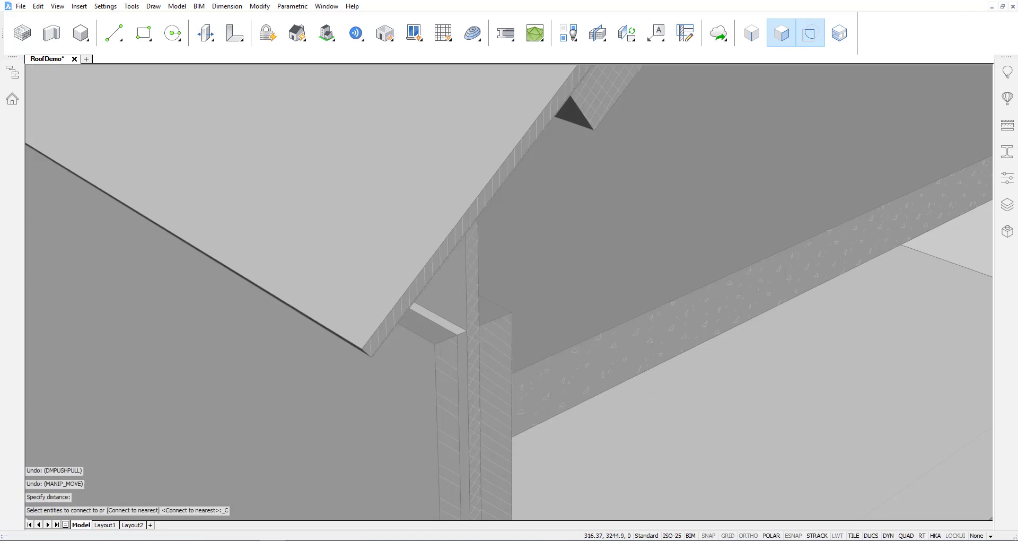
- Connect the shortened lower end face of the roof's insulation layer to the nearest entity, the raised wall insulation
{"action": "middle_click_drag", "start_coordinate": [494, 393], "coordinate": [535, 370], "text": "shift"}
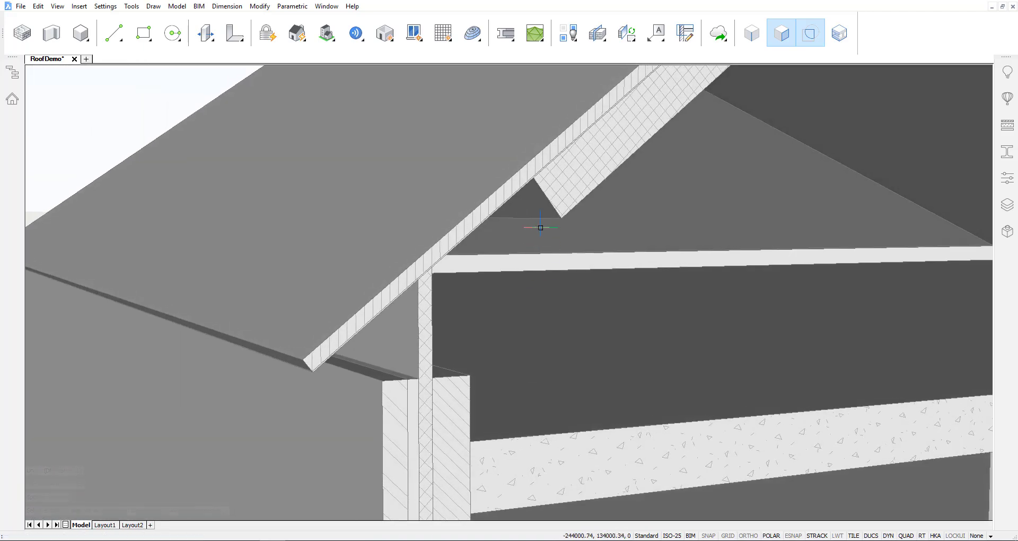
{"action": "mouse_move", "coordinate": [540, 210]}
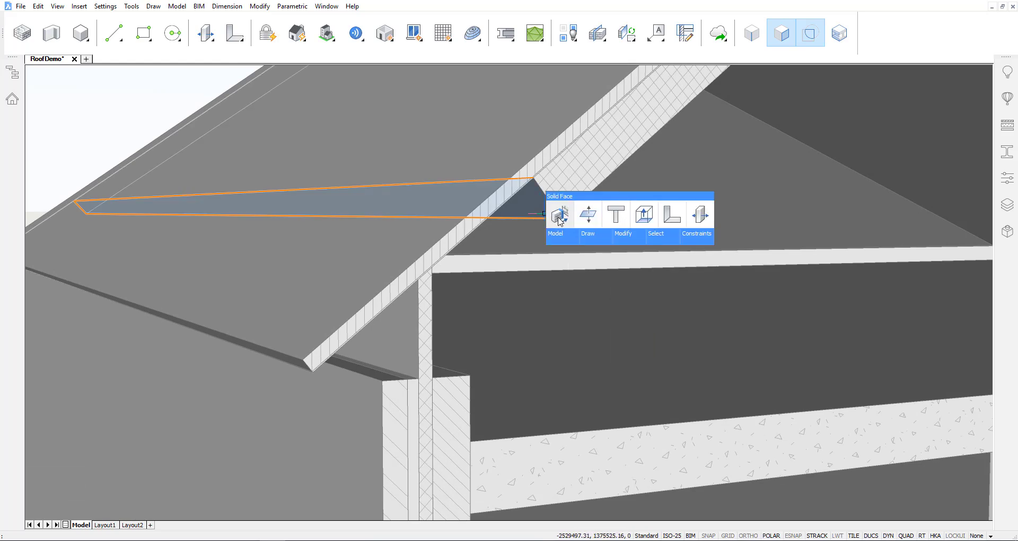
{"action": "left_click", "coordinate": [693, 262]}
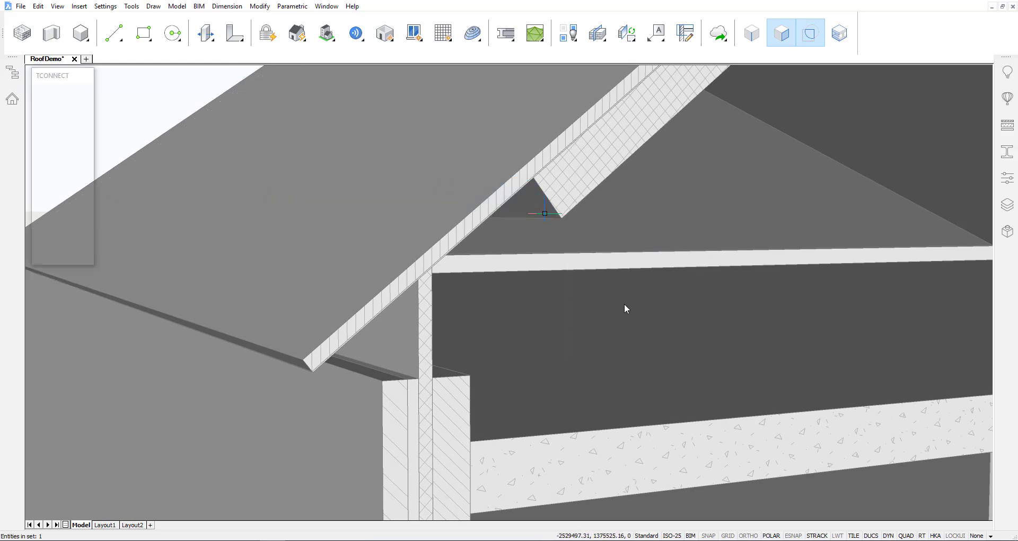
{"action": "key", "text": "Return"}
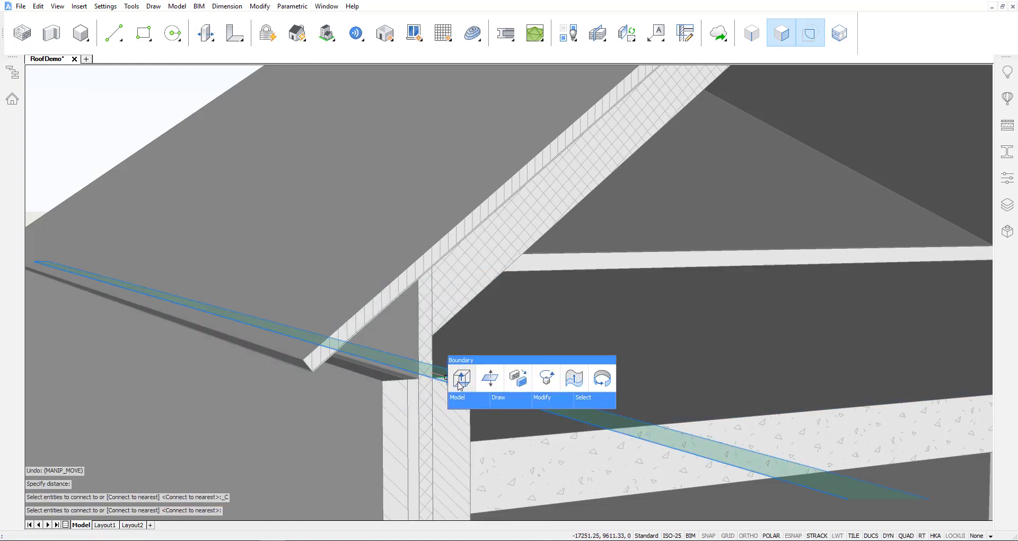
- Extrude the boundary on top of the wall's inner leaf about 133 up to the roof insulation, and assign Concrete, Reinforced to it
{"action": "left_click", "coordinate": [460, 378]}
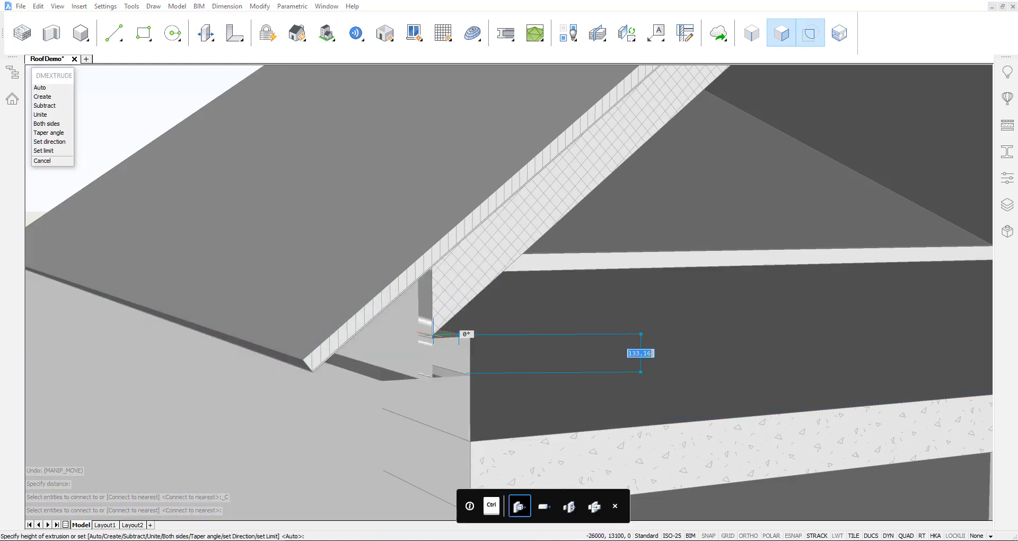
{"action": "left_click", "coordinate": [433, 335]}
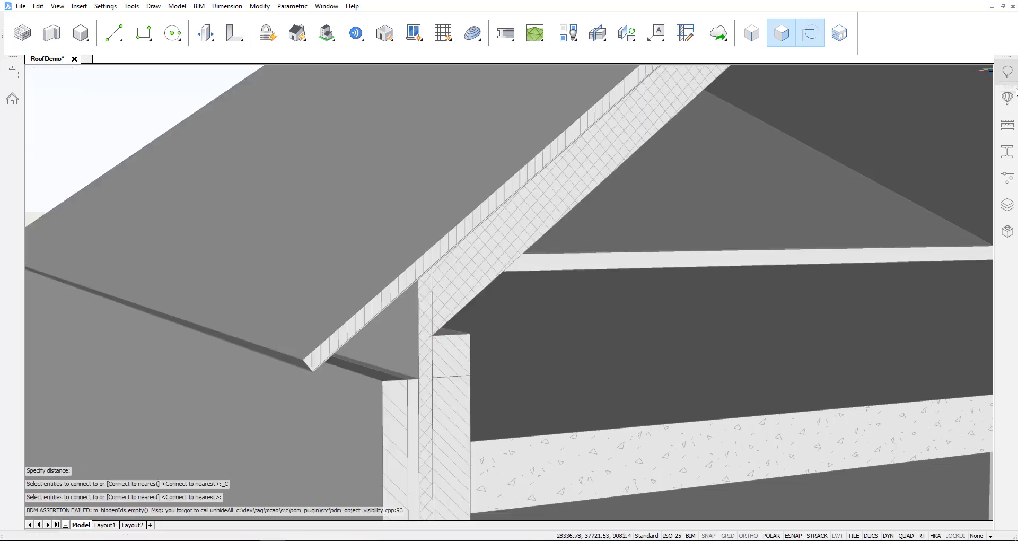
{"action": "left_click", "coordinate": [1007, 126]}
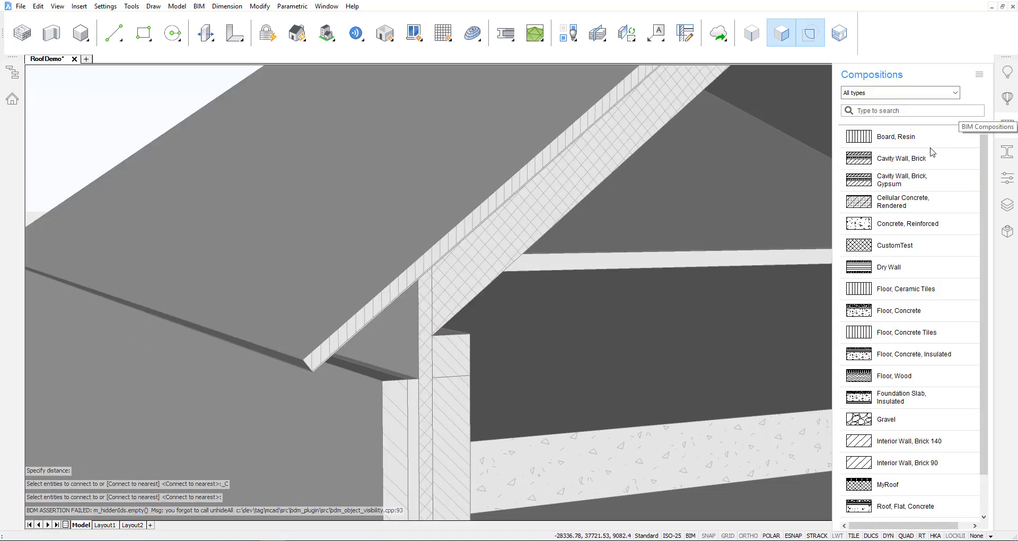
{"action": "left_click_drag", "start_coordinate": [881, 228], "coordinate": [464, 342]}
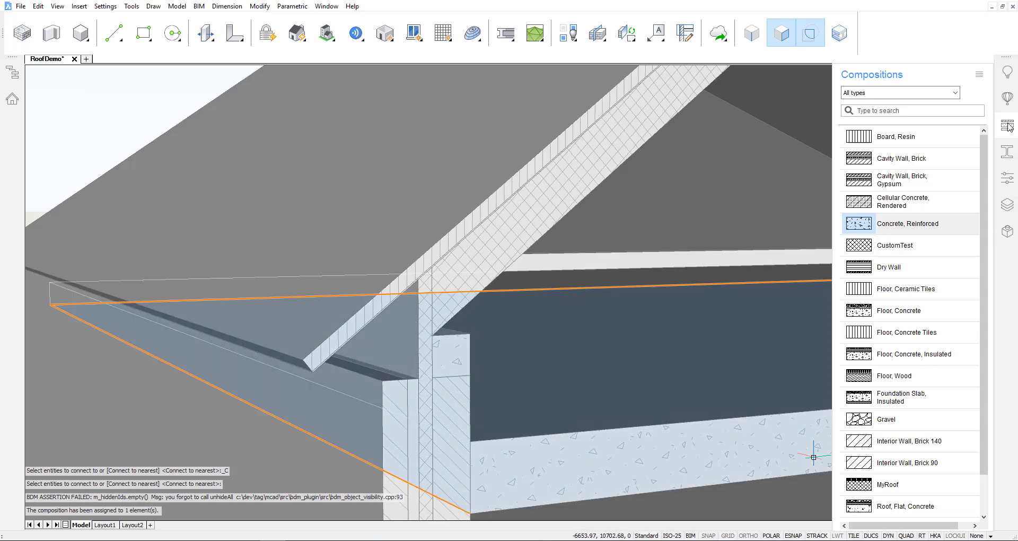
{"action": "left_click", "coordinate": [1007, 125]}
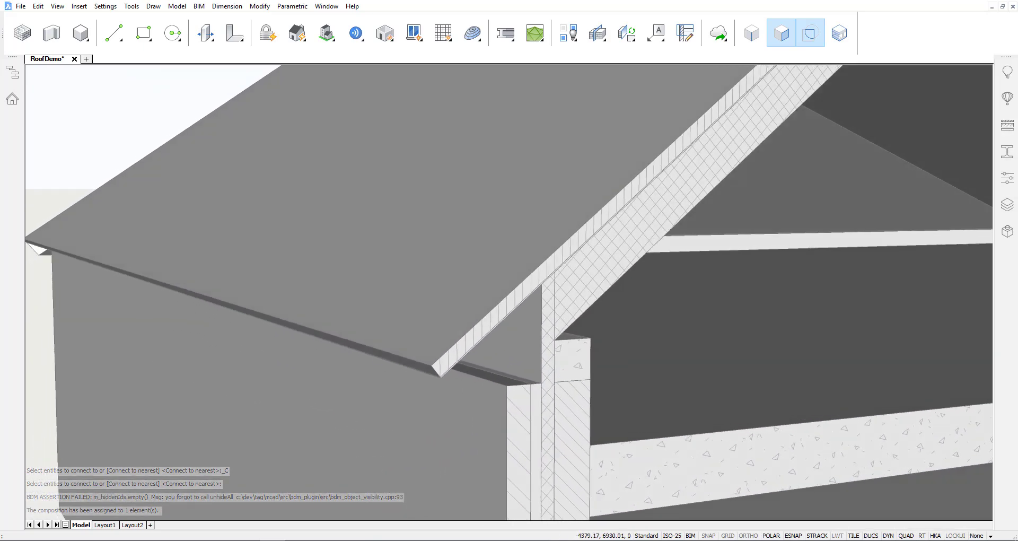
- Draw a thin box on the side wall's outer face below the eave, 150 high and 18 thick
{"action": "middle_click_drag", "start_coordinate": [507, 386], "coordinate": [590, 276]}
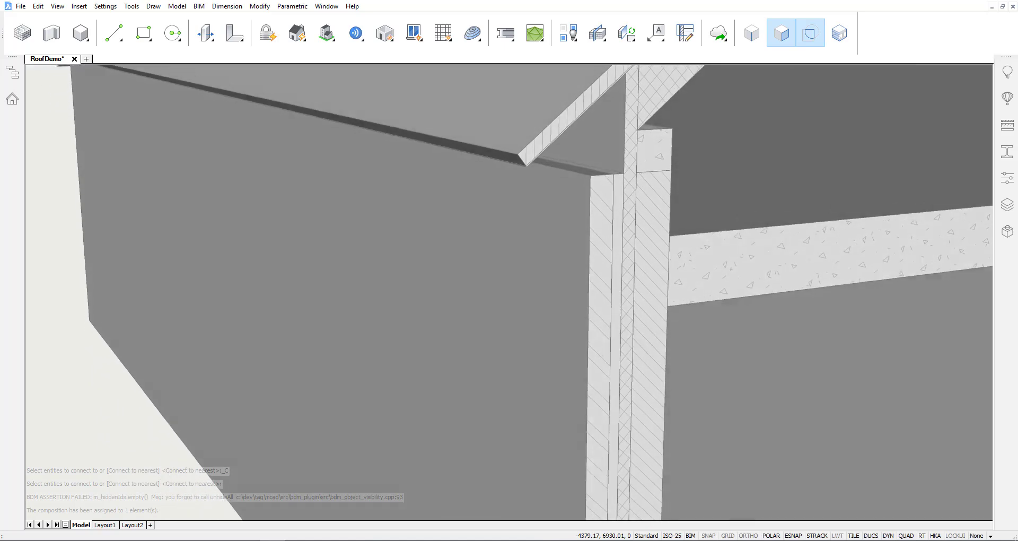
{"action": "right_click", "coordinate": [409, 235]}
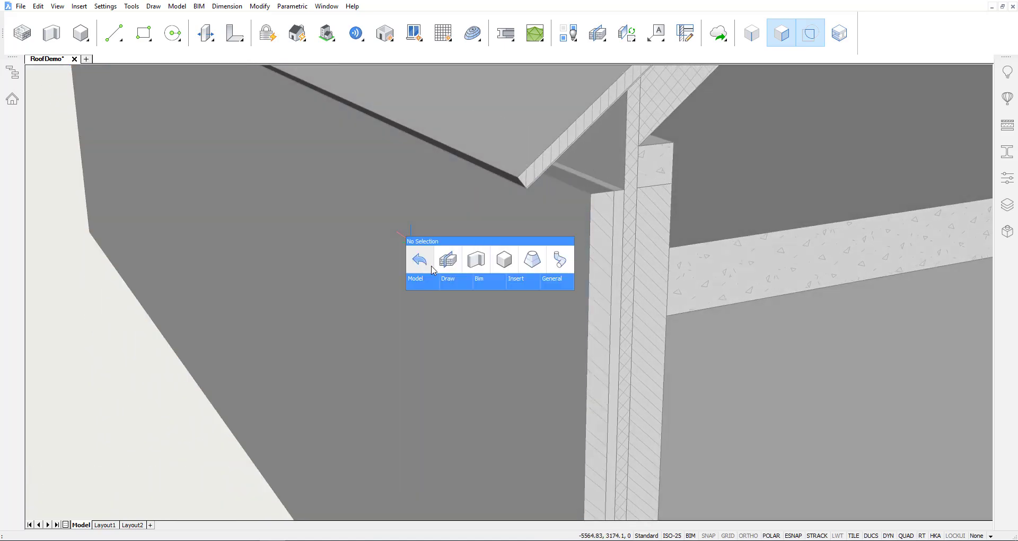
{"action": "mouse_move", "coordinate": [430, 289]}
{"action": "left_click", "coordinate": [446, 304]}
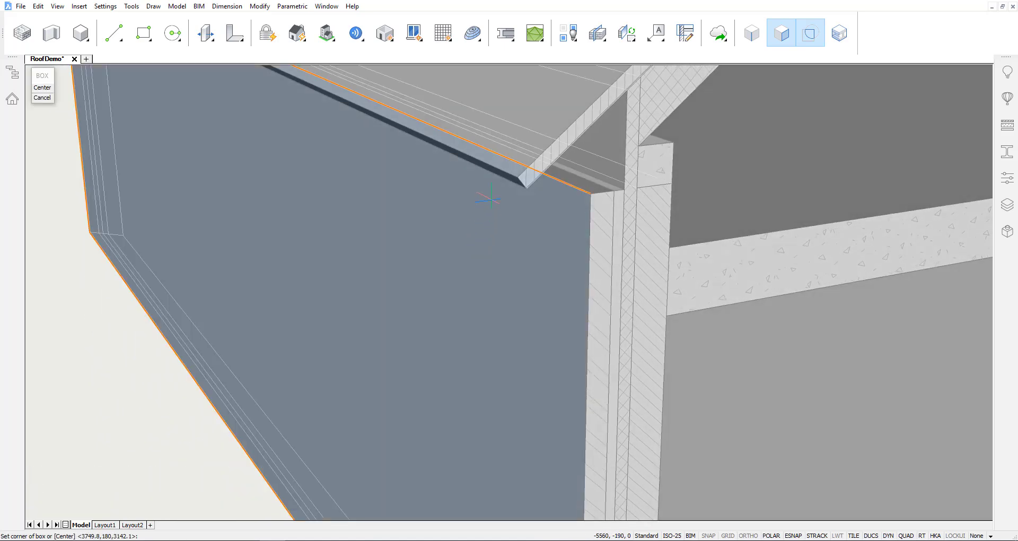
{"action": "left_click", "coordinate": [435, 363]}
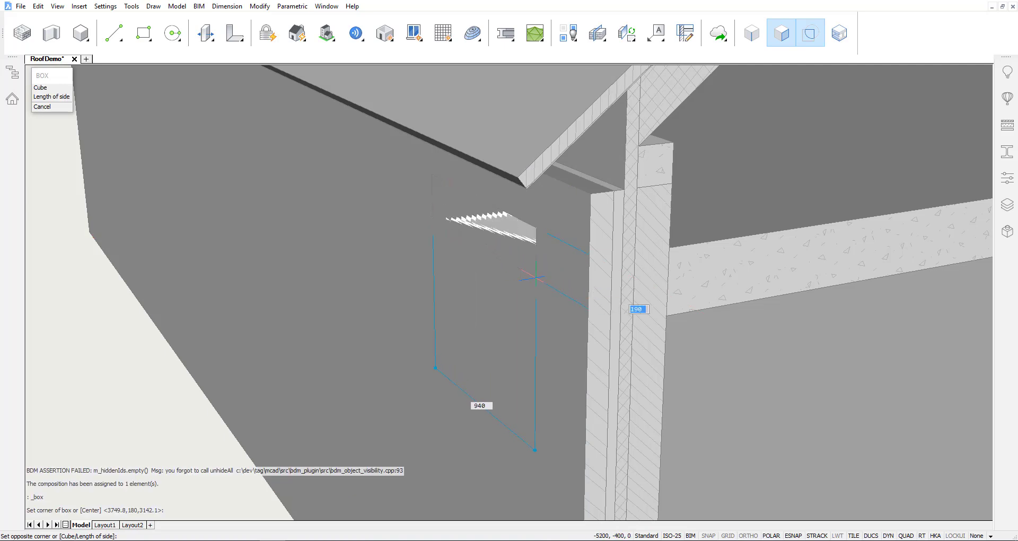
{"action": "type", "text": "150"}
{"action": "key", "text": "Tab"}
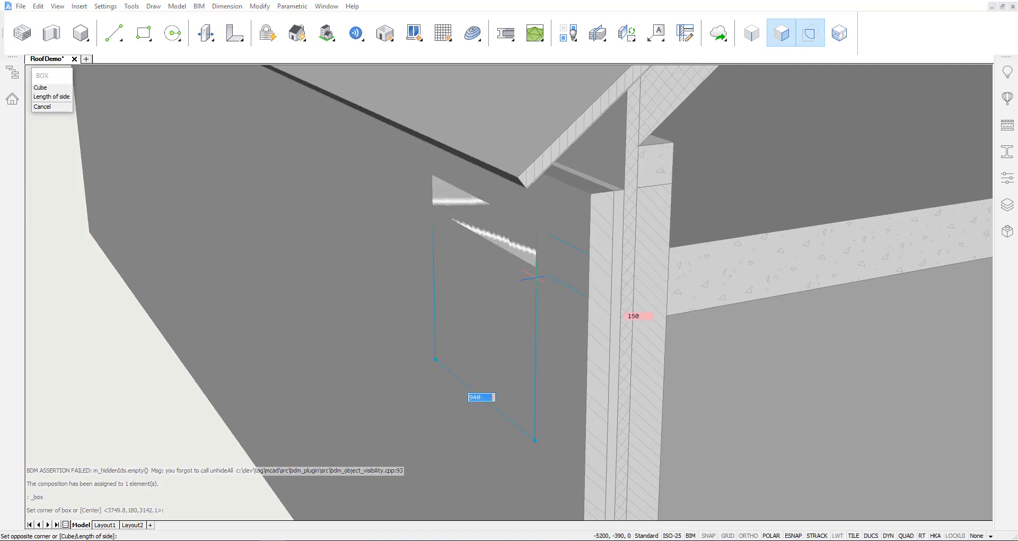
{"action": "left_click", "coordinate": [573, 297]}
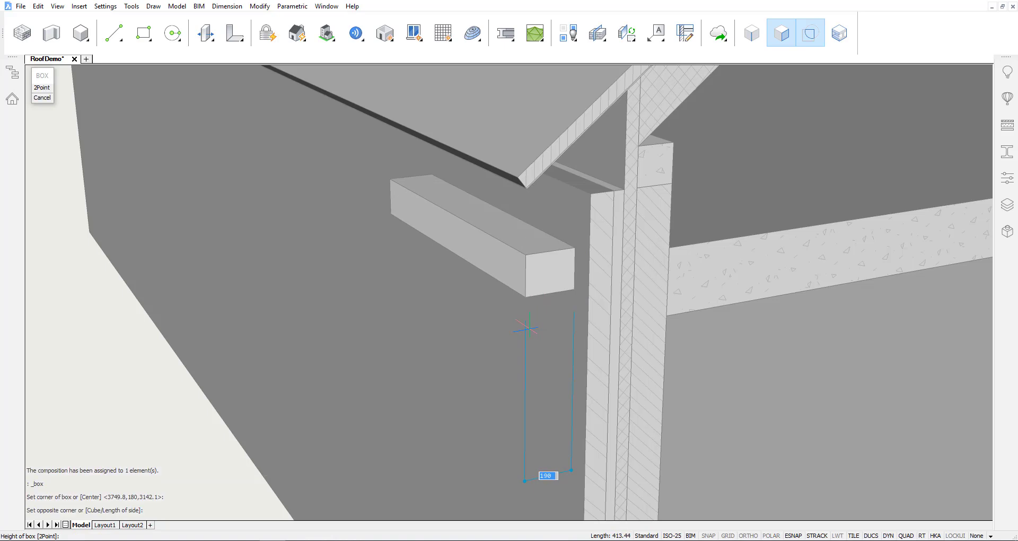
{"action": "type", "text": "18"}
{"action": "key", "text": "Return"}
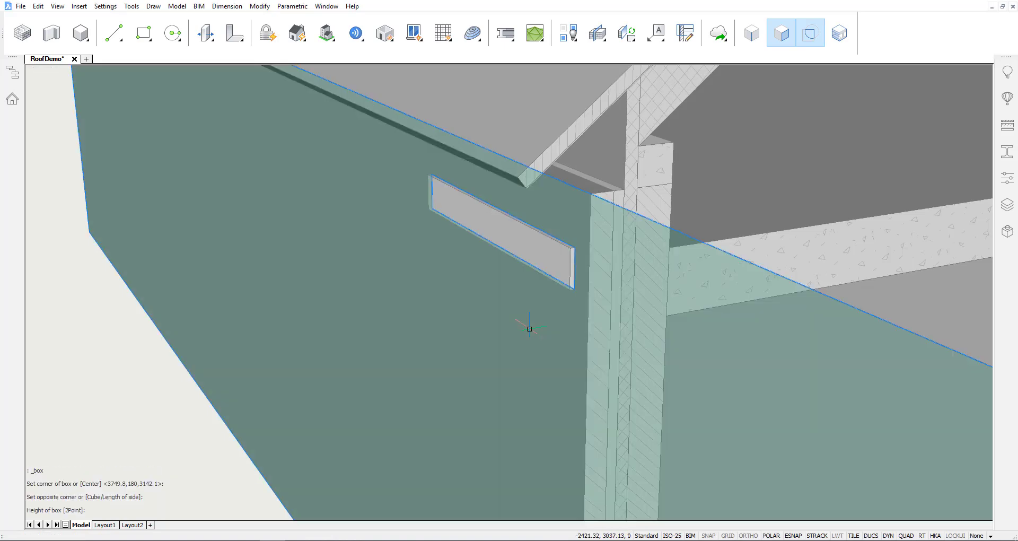
- Move the thin board from its upper outer end corner to the lower corner of the roof's eave edge
{"action": "scroll", "coordinate": [496, 456], "scroll_direction": "up", "scroll_amount": 3}
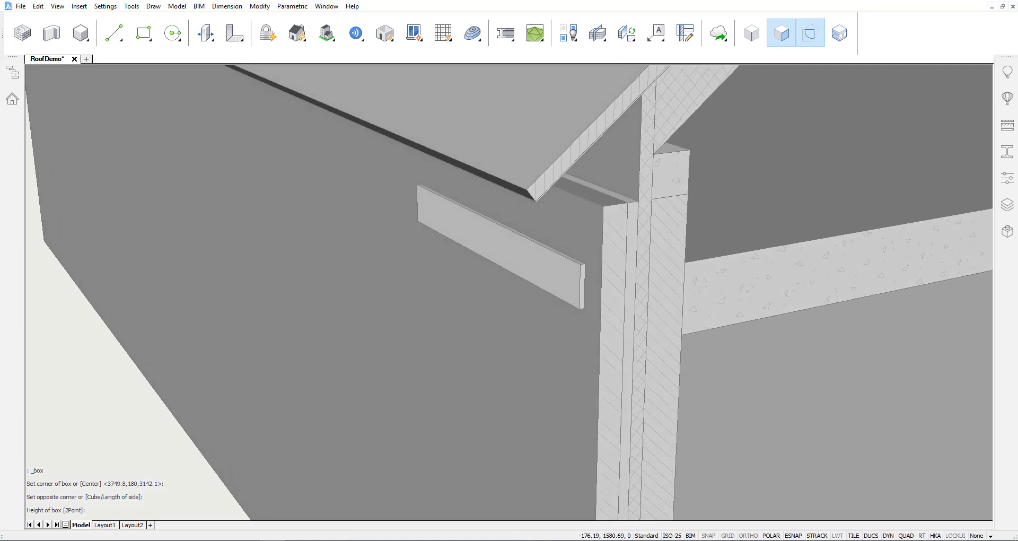
{"action": "scroll", "coordinate": [479, 519], "scroll_direction": "up", "scroll_amount": 2}
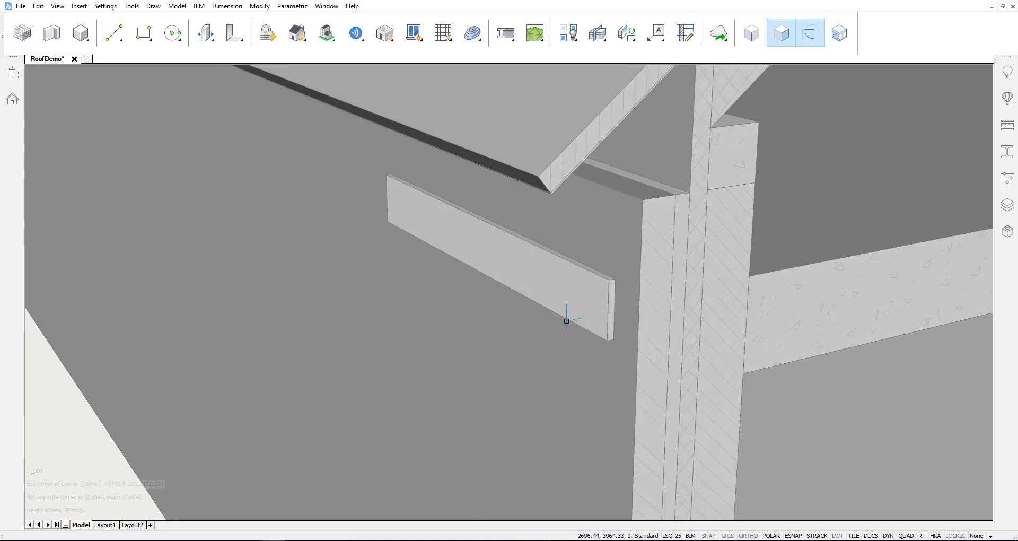
{"action": "mouse_move", "coordinate": [600, 295]}
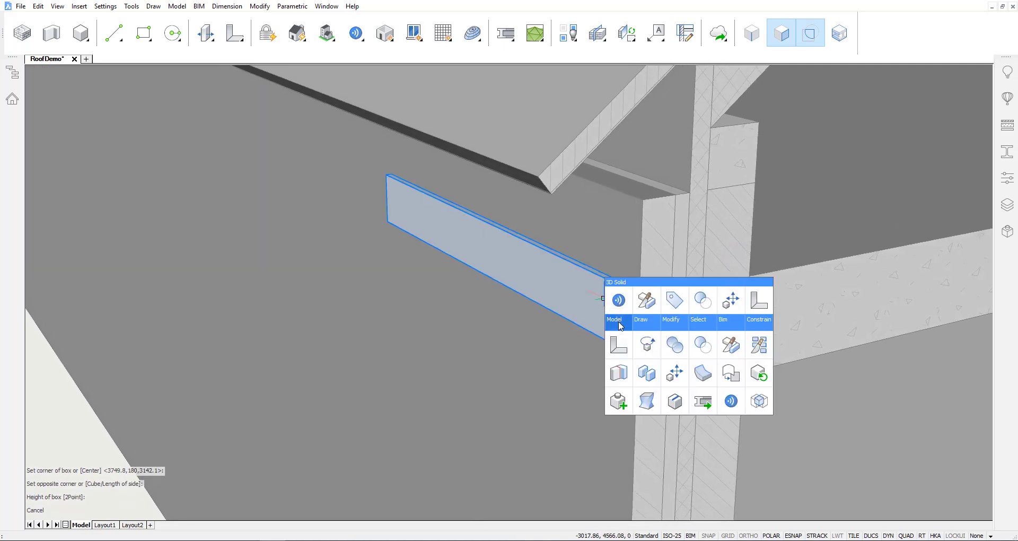
{"action": "left_click", "coordinate": [675, 373]}
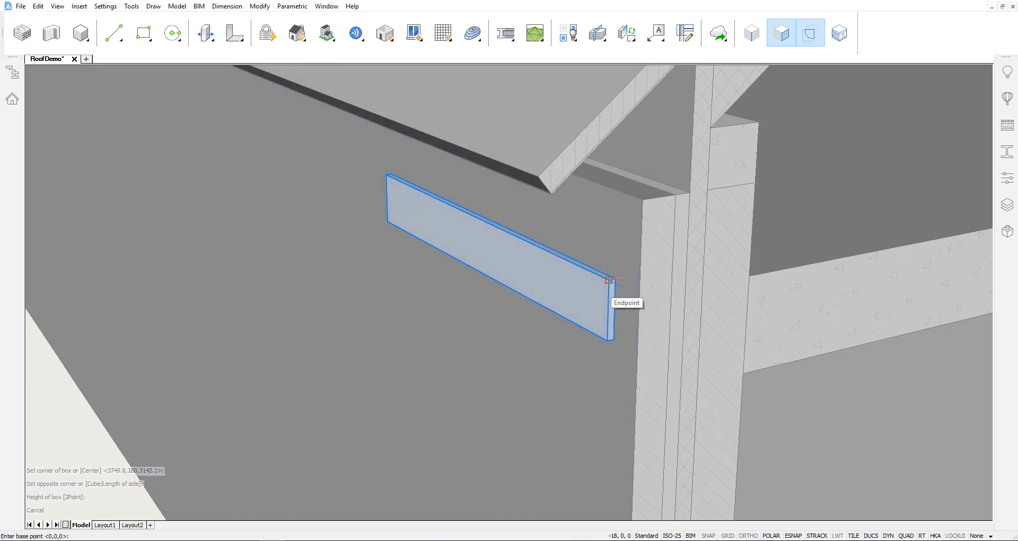
{"action": "left_click", "coordinate": [608, 280]}
{"action": "left_click", "coordinate": [551, 192]}
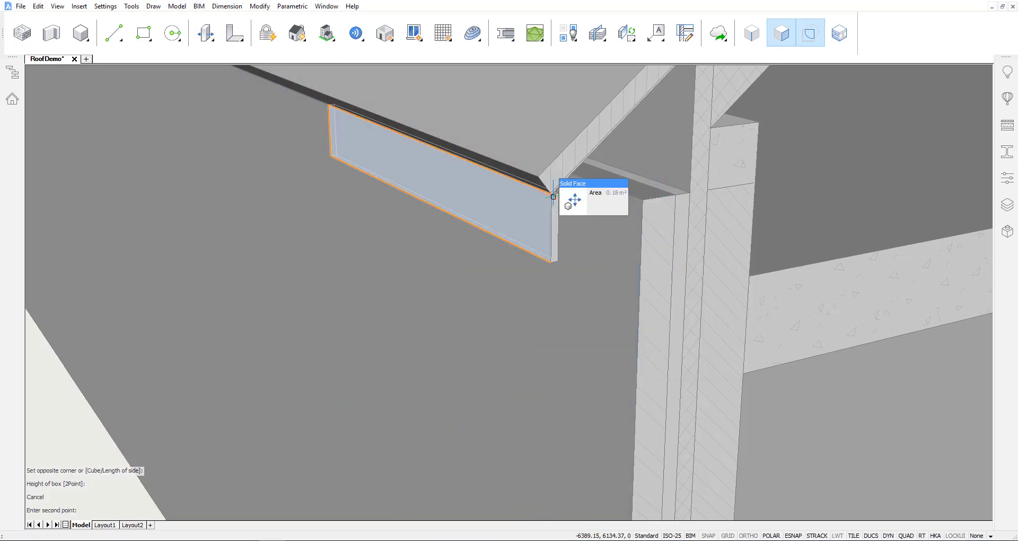
- Draw a box on the fascia board's outer face, nearly filling that face and projecting outward, as the gutter body
{"action": "scroll", "coordinate": [553, 197], "scroll_direction": "up", "scroll_amount": 3}
{"action": "scroll", "coordinate": [553, 196], "scroll_direction": "up", "scroll_amount": 1}
{"action": "middle_click_drag", "start_coordinate": [536, 216], "coordinate": [573, 250]}
{"action": "key", "text": "Tab"}
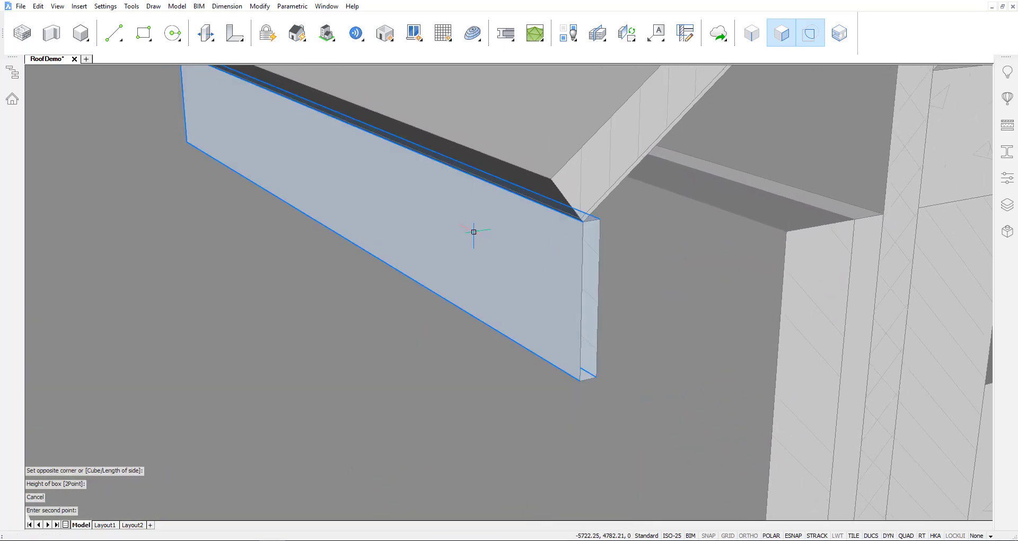
{"action": "mouse_move", "coordinate": [473, 232]}
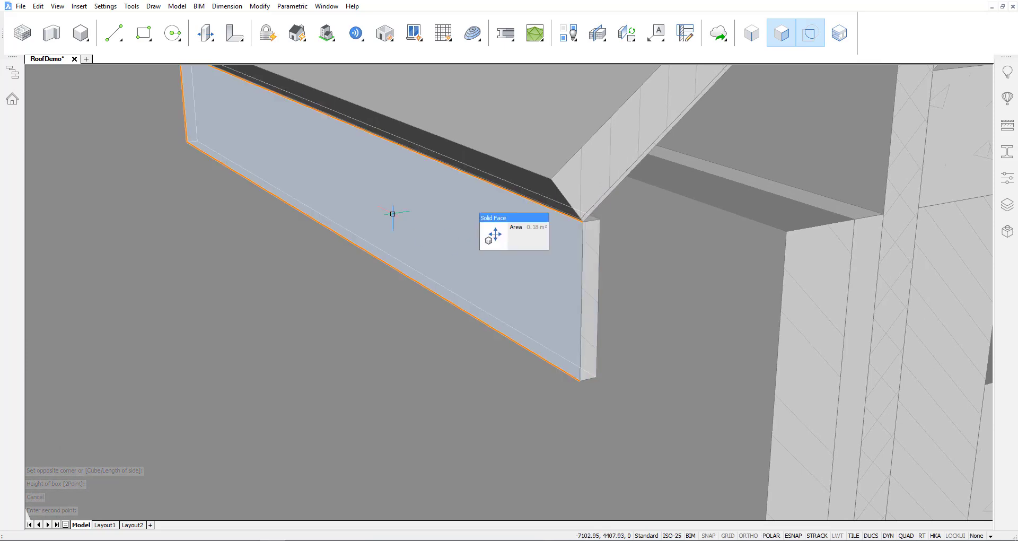
{"action": "left_click", "coordinate": [81, 33]}
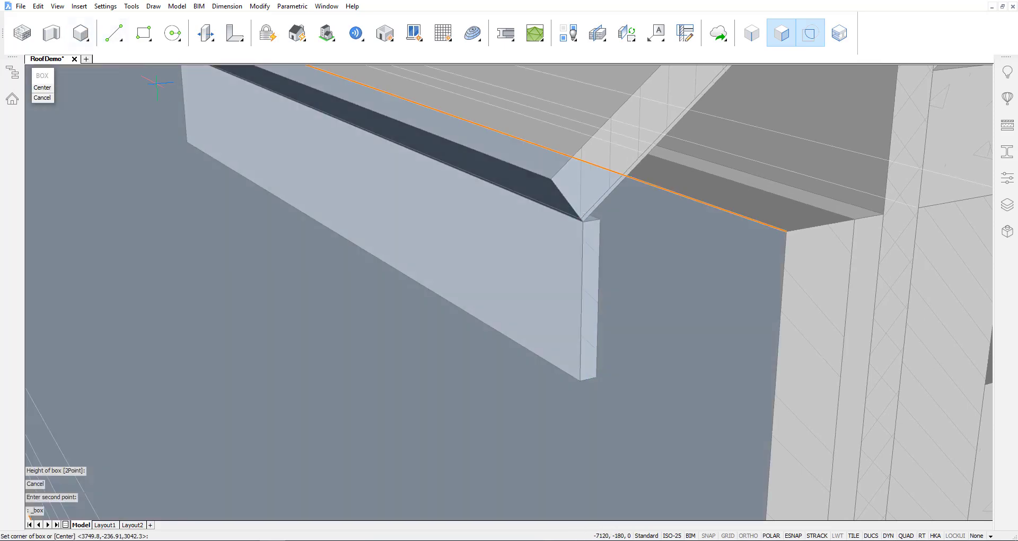
{"action": "scroll", "coordinate": [272, 150], "scroll_direction": "up", "scroll_amount": 2}
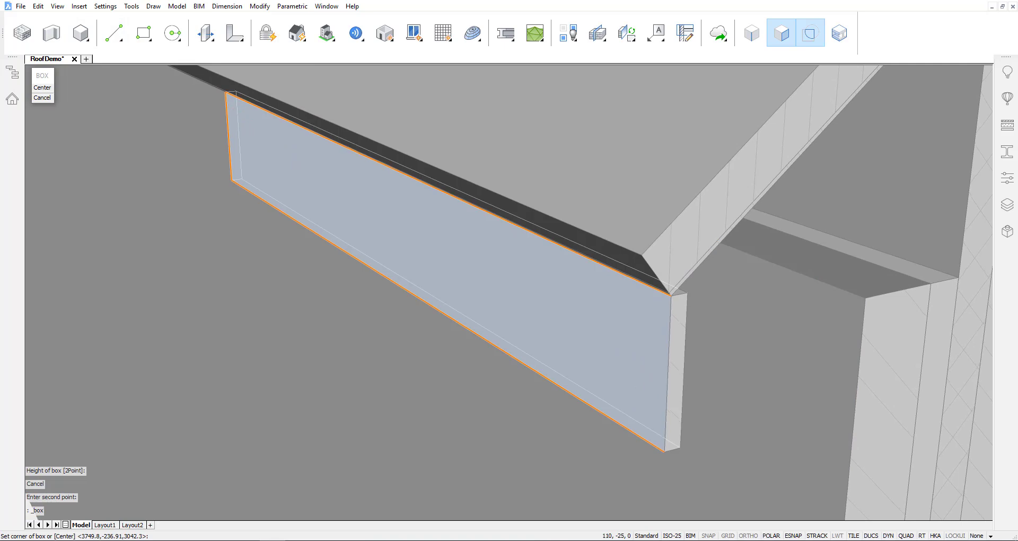
{"action": "middle_click_drag", "start_coordinate": [281, 135], "coordinate": [129, 111], "text": "shift"}
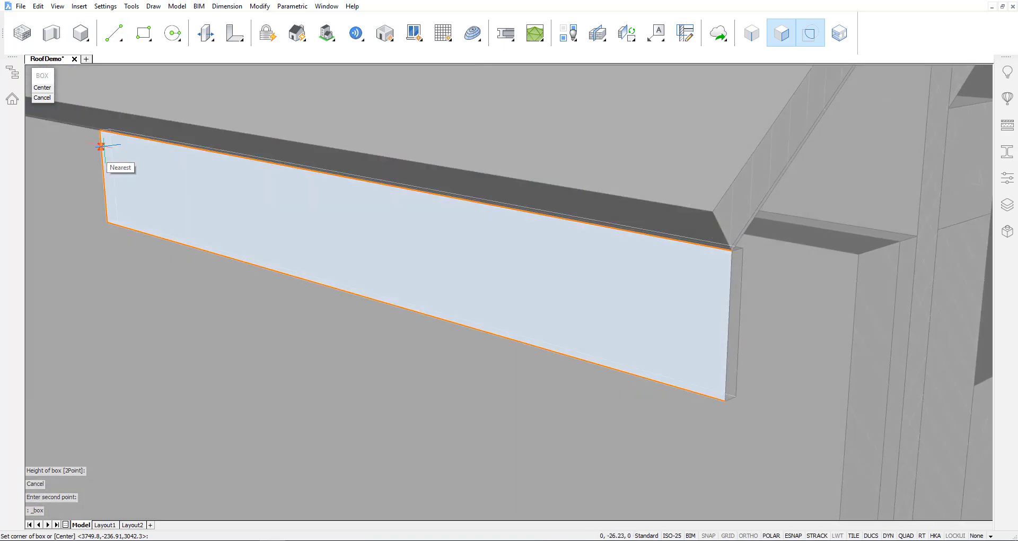
{"action": "left_click", "coordinate": [110, 141]}
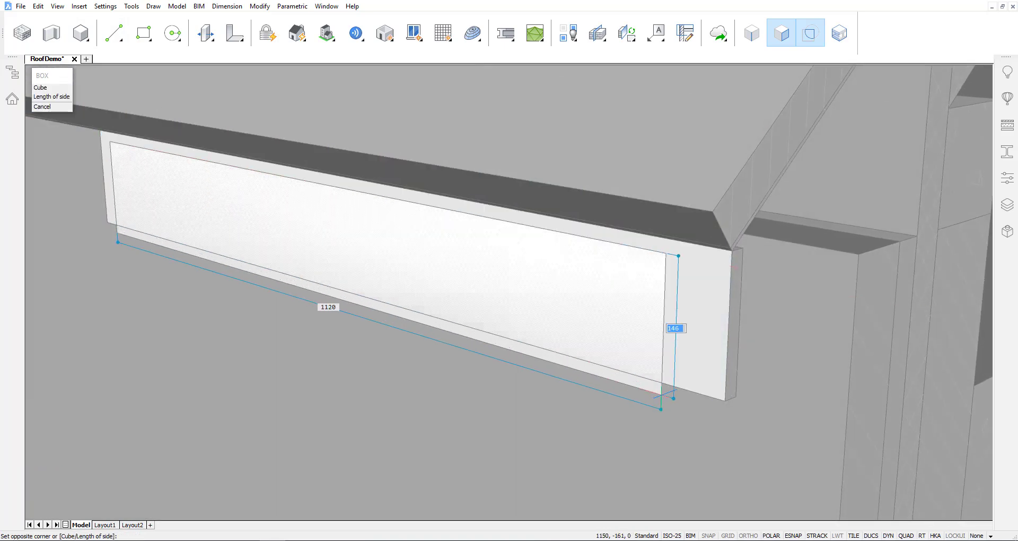
{"action": "left_click", "coordinate": [715, 389]}
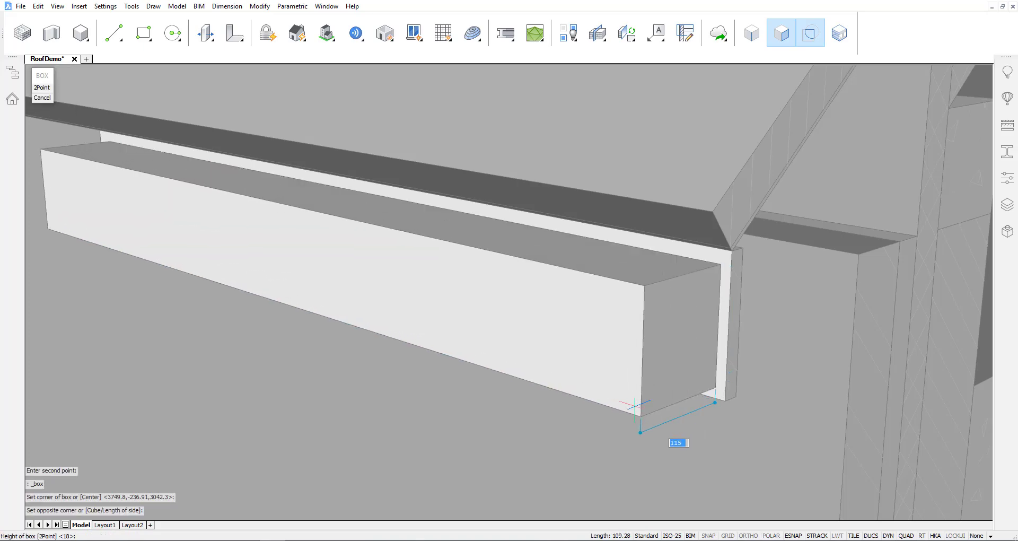
{"action": "middle_click_drag", "start_coordinate": [640, 416], "coordinate": [560, 419], "text": "shift"}
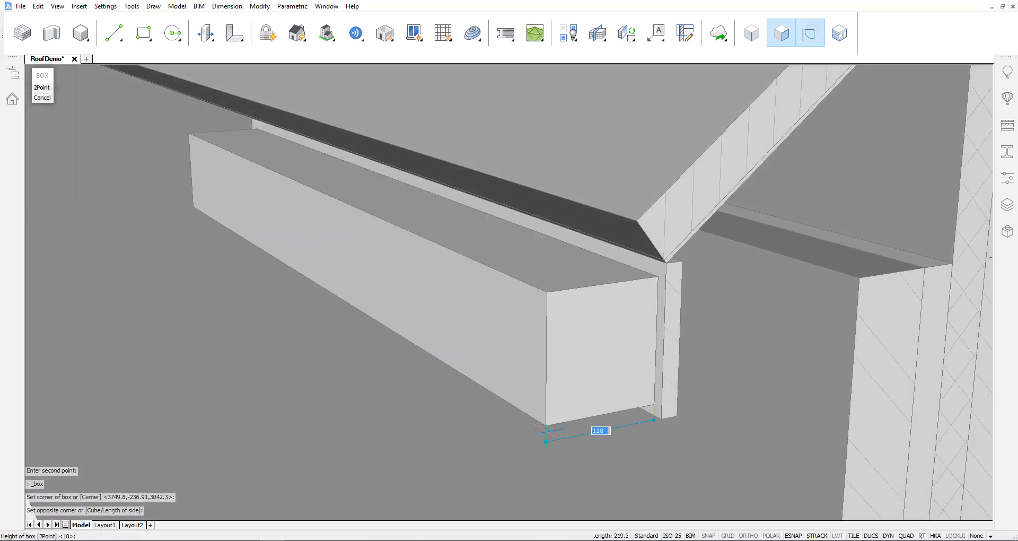
{"action": "left_click", "coordinate": [531, 437]}
{"action": "left_click", "coordinate": [531, 438]}
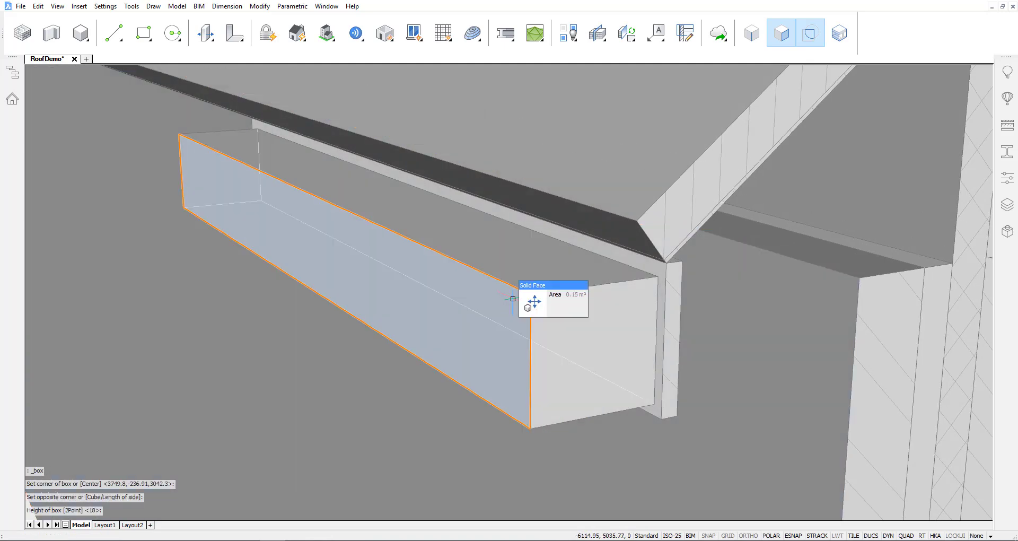
- Rotate the gutter box's outer long face inward about its top edge so the section tapers toward the bottom
{"action": "left_click", "coordinate": [533, 302]}
{"action": "left_click", "coordinate": [493, 322]}
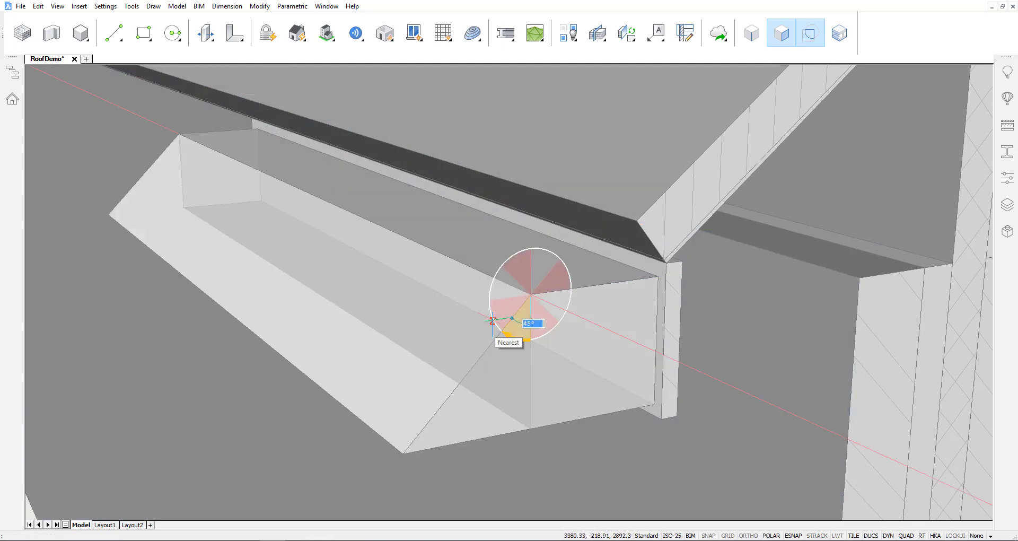
{"action": "left_click", "coordinate": [549, 331]}
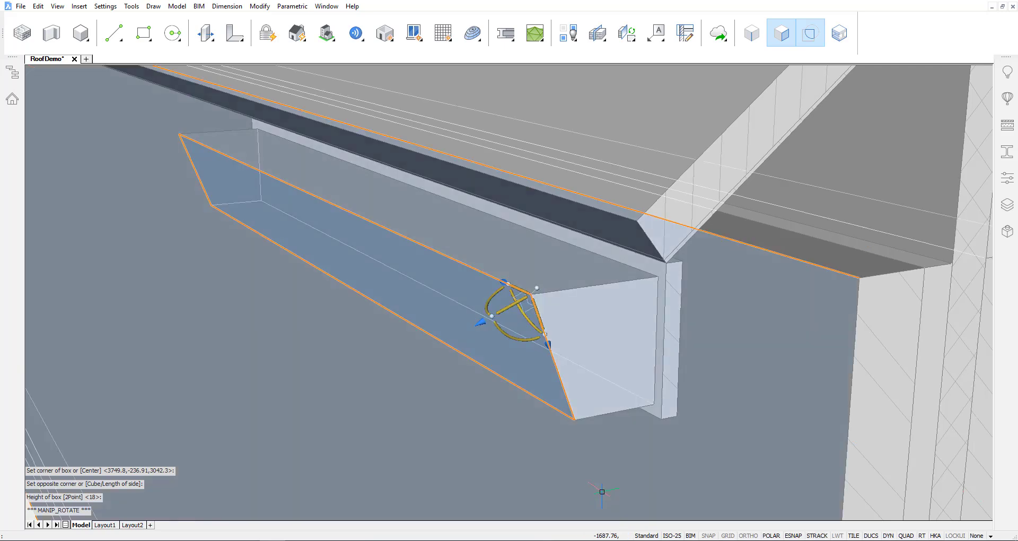
{"action": "key", "text": "Escape"}
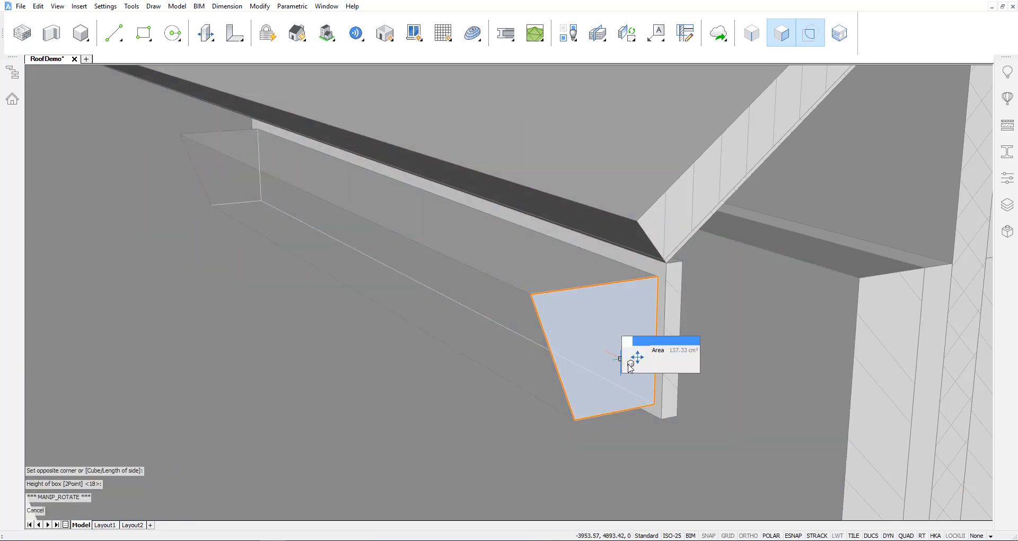
- Offset the outline of the gutter's end face slightly inward and extrude the inner boundary through the solid to hollow it
{"action": "mouse_move", "coordinate": [661, 370]}
{"action": "left_click", "coordinate": [719, 365]}
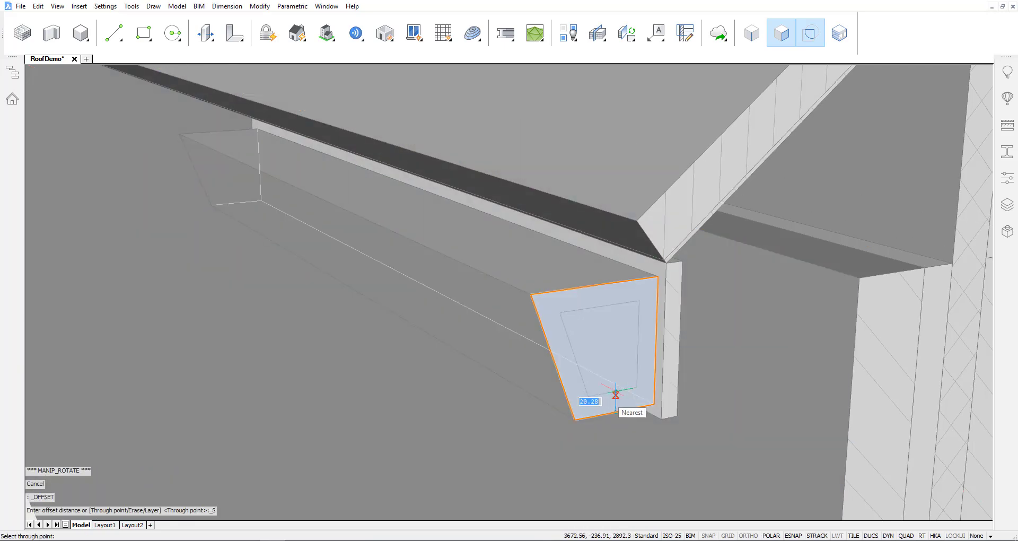
{"action": "left_click", "coordinate": [616, 394]}
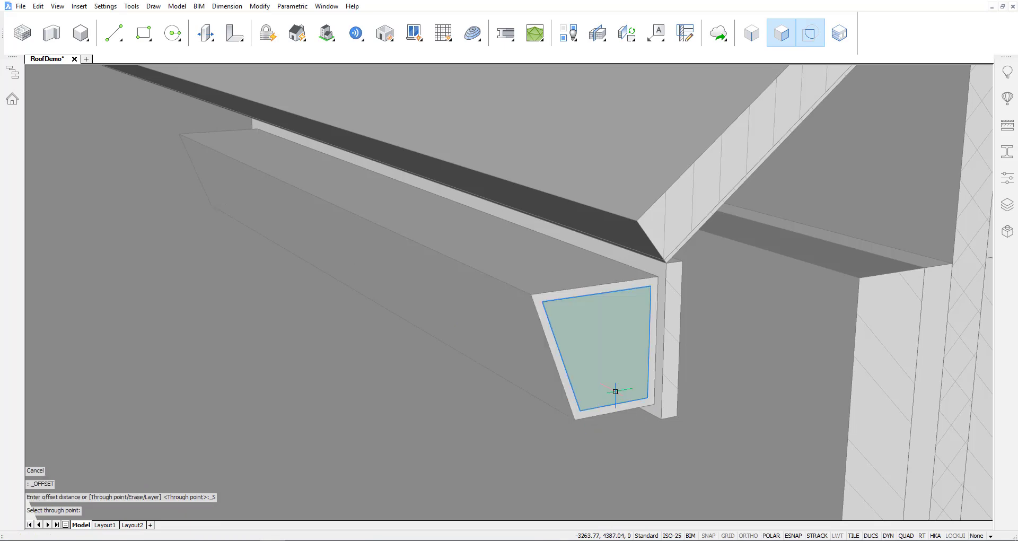
{"action": "left_click", "coordinate": [669, 395]}
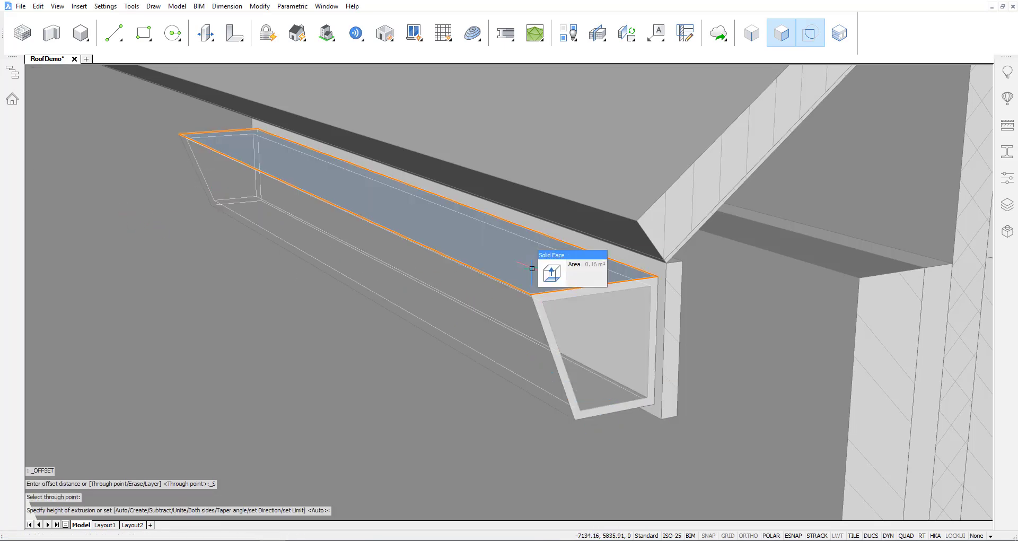
- Push the gutter's inner top face up through the top wall to open the gutter
{"action": "mouse_move", "coordinate": [551, 273]}
{"action": "left_click", "coordinate": [606, 274]}
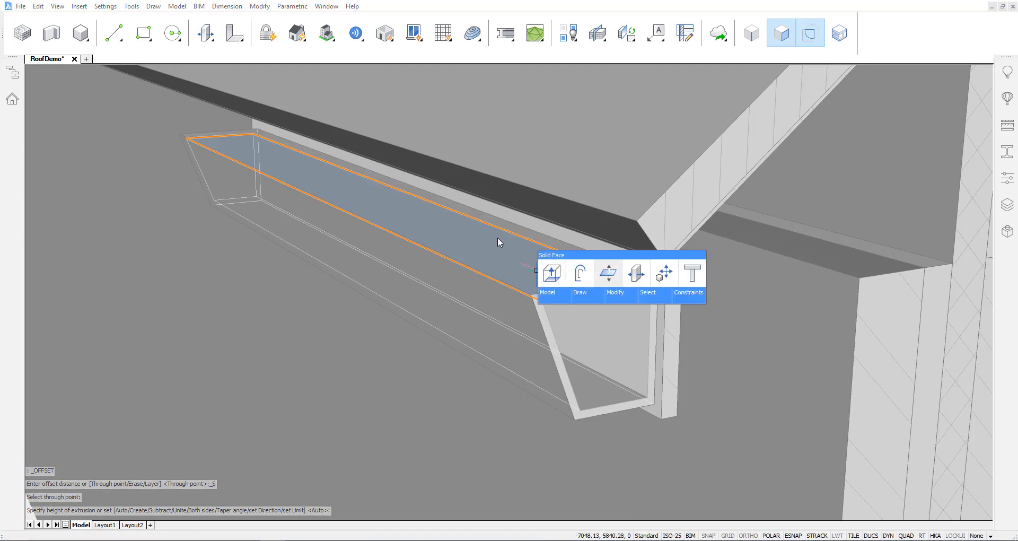
{"action": "left_click", "coordinate": [106, 110]}
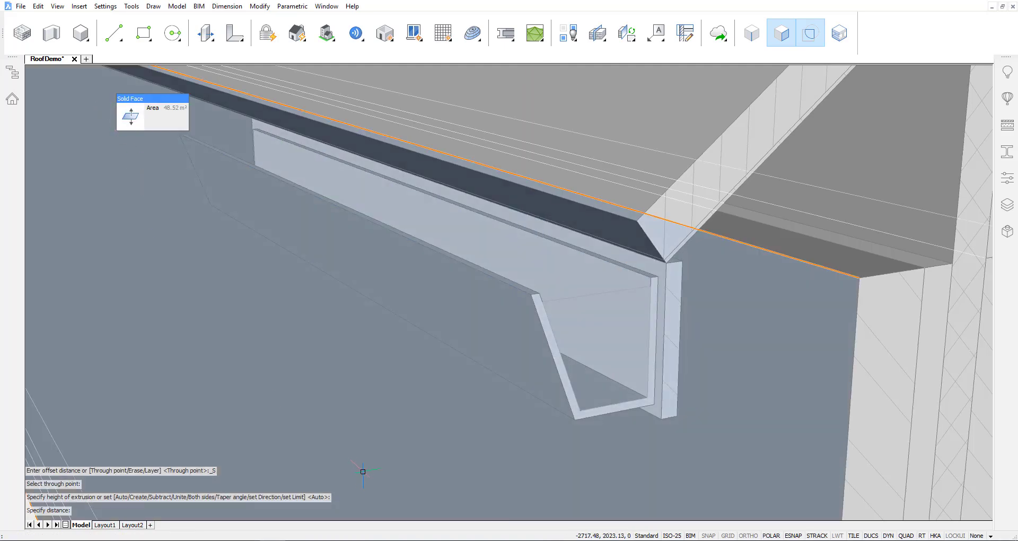
{"action": "key", "text": "Escape"}
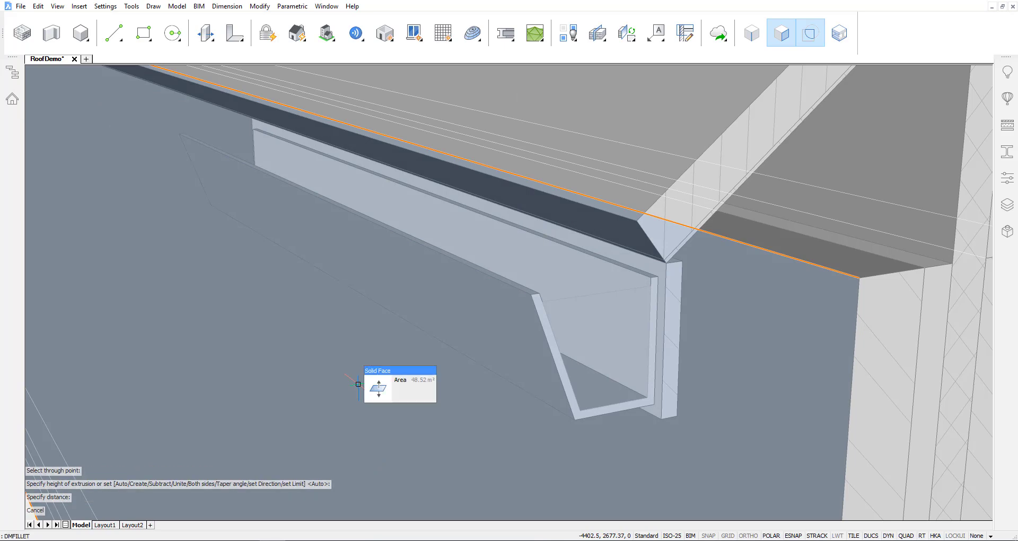
- Fillet the gutter's four long inner and outer bottom edges with a radius of about 12
{"action": "key", "text": "Return"}
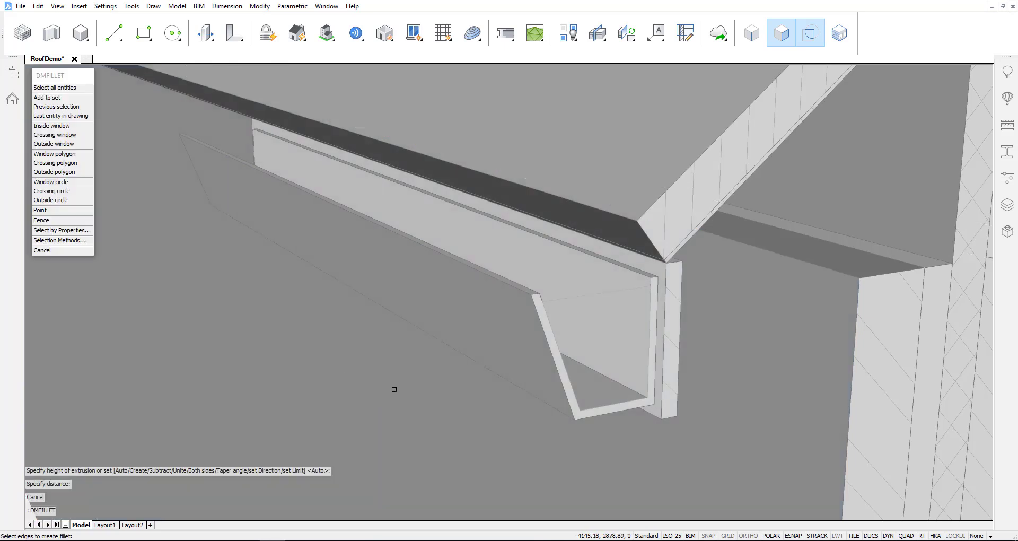
{"action": "left_click", "coordinate": [558, 403]}
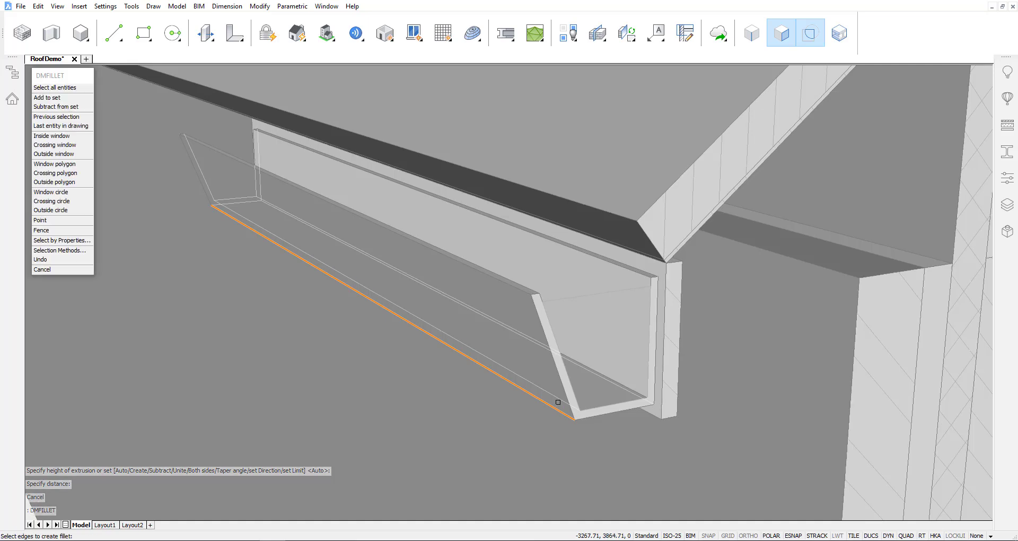
{"action": "left_click", "coordinate": [558, 400]}
{"action": "left_click", "coordinate": [637, 393]}
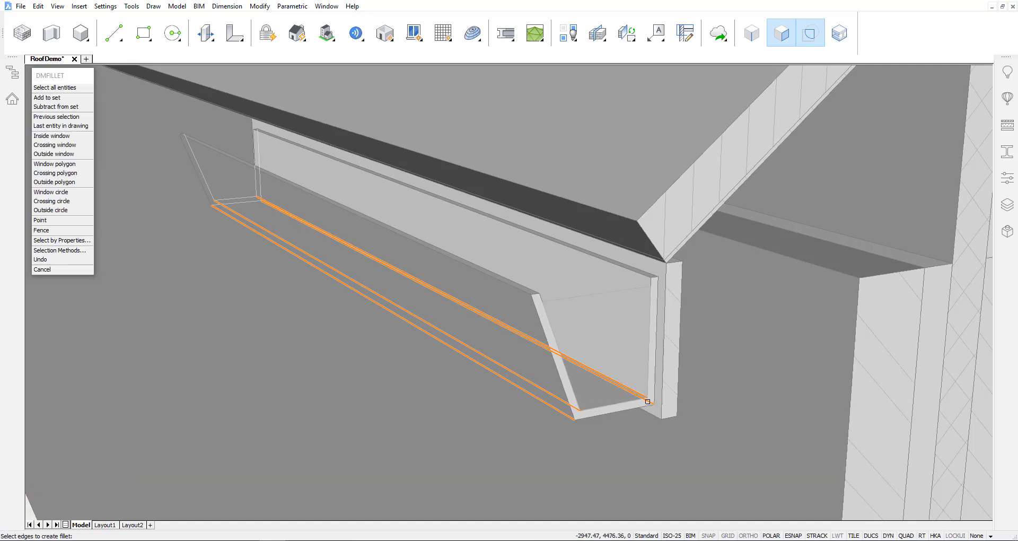
{"action": "key", "text": "Return"}
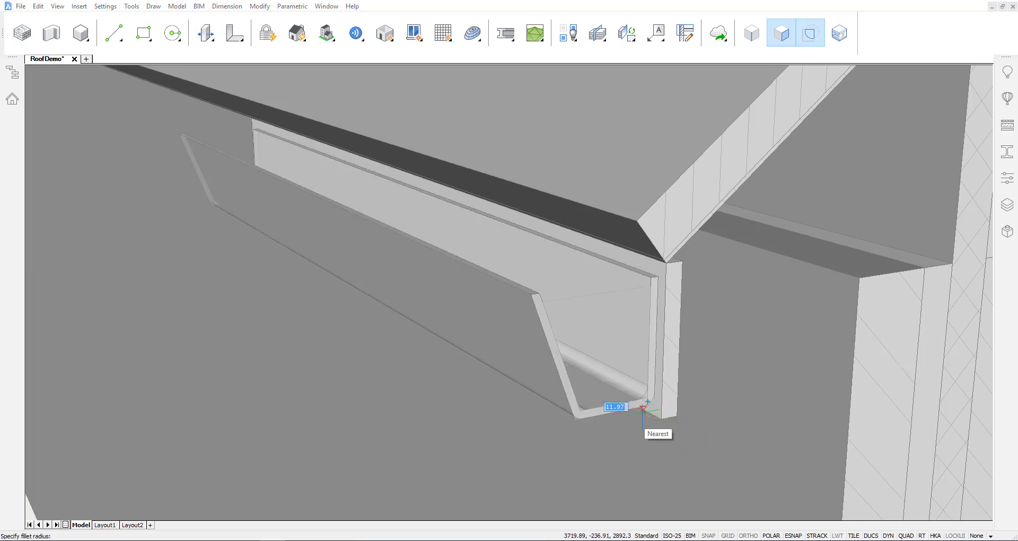
{"action": "left_click", "coordinate": [642, 409]}
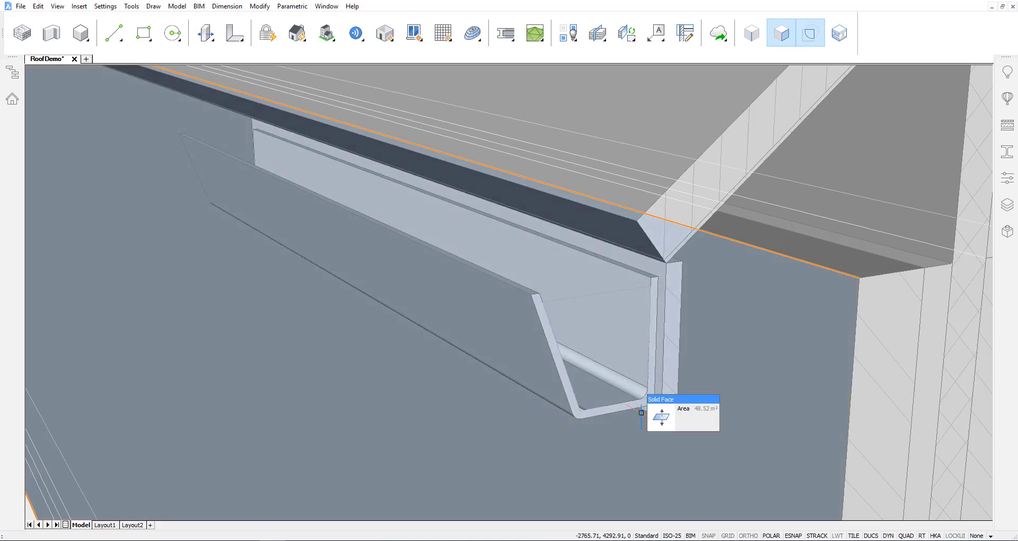
- Erase the leftover outline at the gutter's end face and move the gutter slightly outward, away from the fascia board
{"action": "left_click", "coordinate": [571, 298]}
{"action": "key", "text": "Delete"}
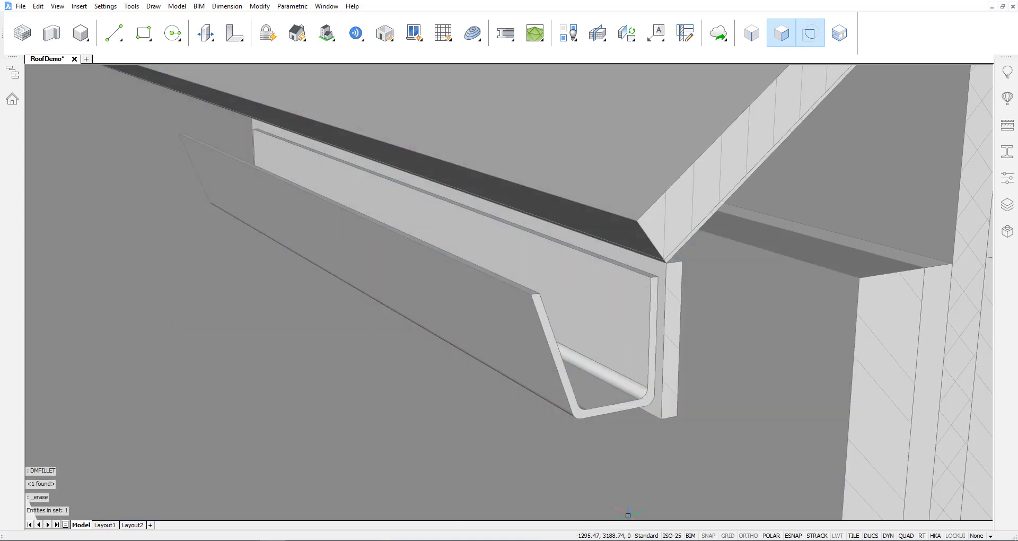
{"action": "middle_click_drag", "start_coordinate": [627, 515], "coordinate": [583, 376], "text": "shift"}
{"action": "mouse_move", "coordinate": [598, 312]}
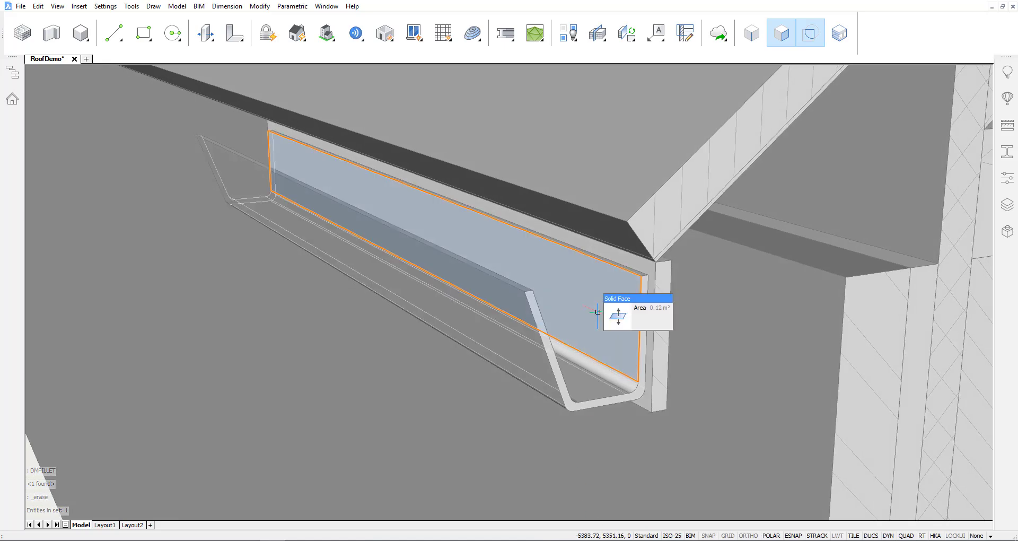
{"action": "key", "text": "Tab"}
{"action": "left_click", "coordinate": [598, 312]}
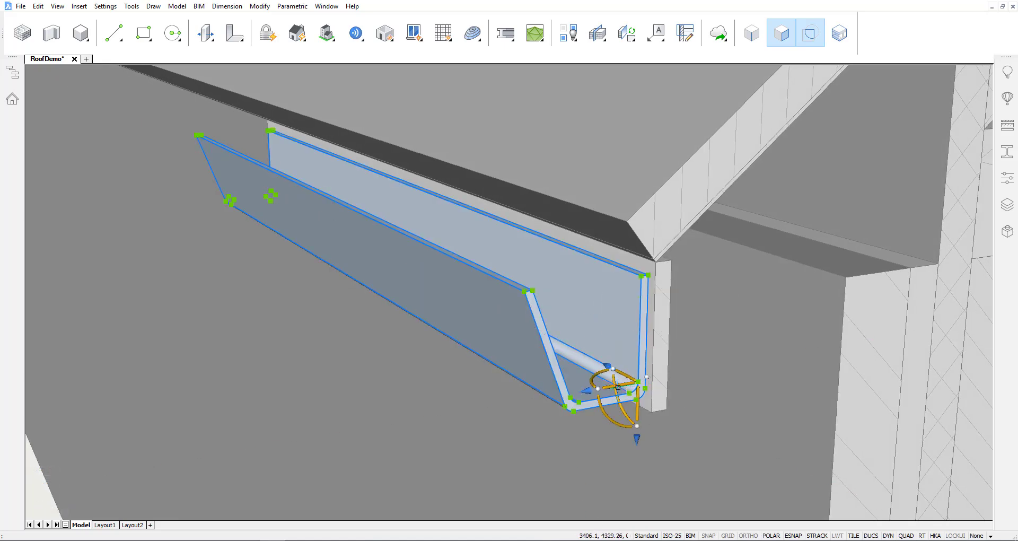
{"action": "left_click", "coordinate": [605, 388]}
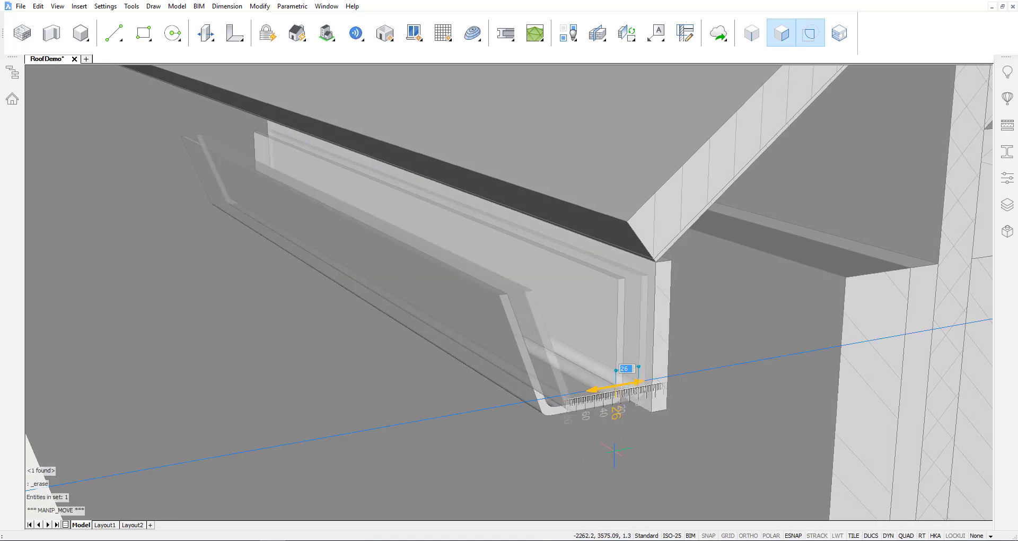
{"action": "key", "text": "Escape"}
{"action": "key", "text": "Escape"}
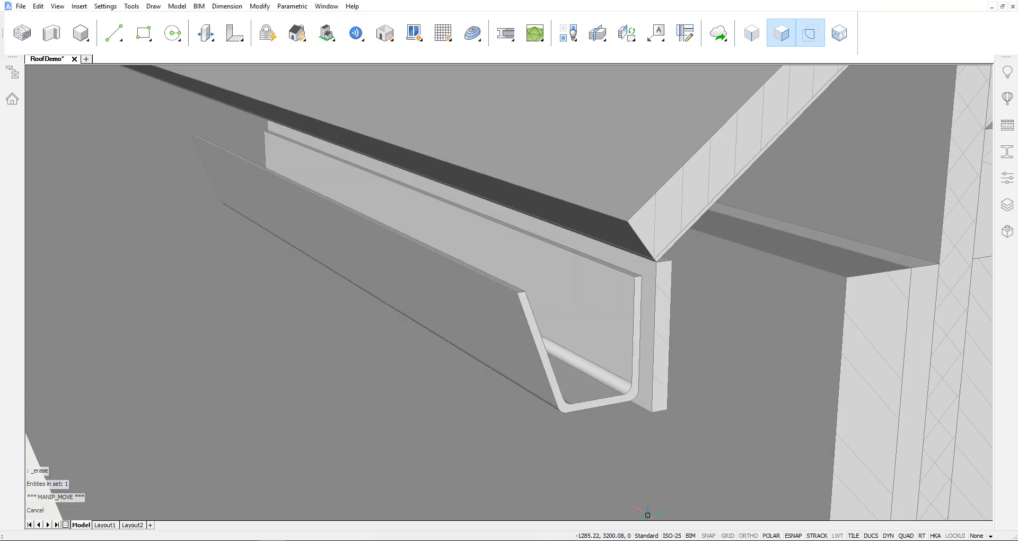
- Offset the lower edge of the fascia board's inner face by 18 and extrude the resulting strip to the outer wall as a soffit
{"action": "middle_click_drag", "start_coordinate": [647, 514], "coordinate": [613, 528], "text": "shift"}
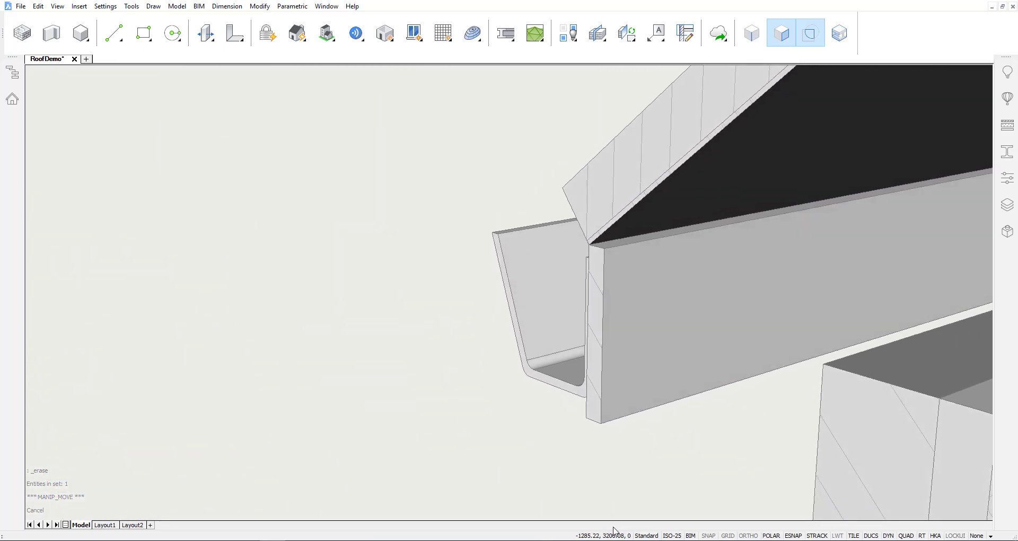
{"action": "left_click", "coordinate": [639, 405]}
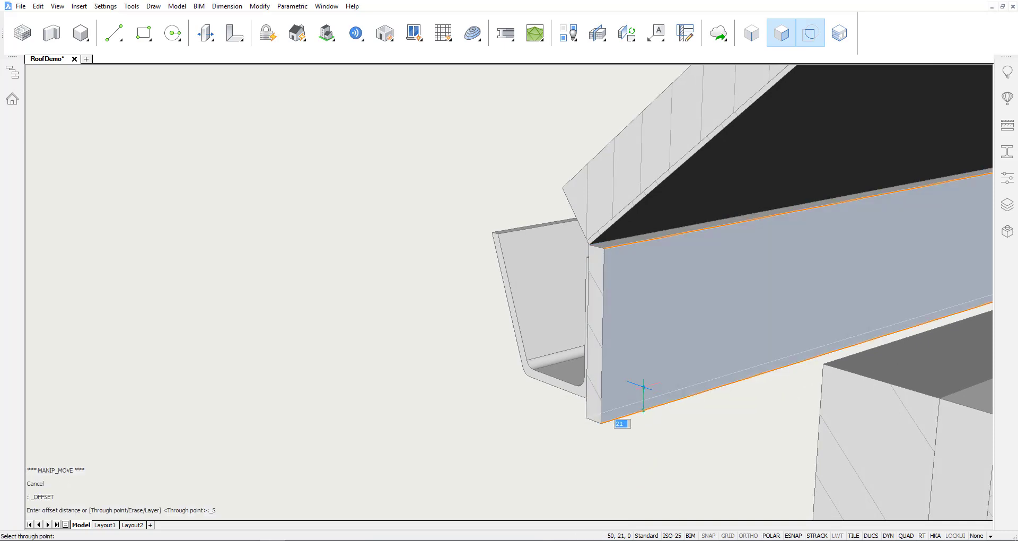
{"action": "type", "text": "18"}
{"action": "key", "text": "Return"}
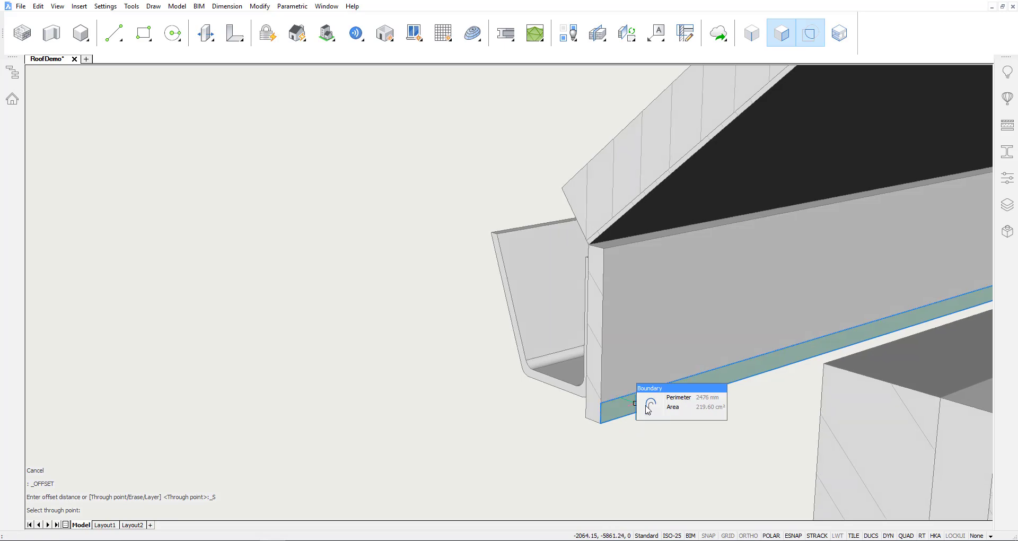
{"action": "mouse_move", "coordinate": [669, 408]}
{"action": "left_click", "coordinate": [705, 407]}
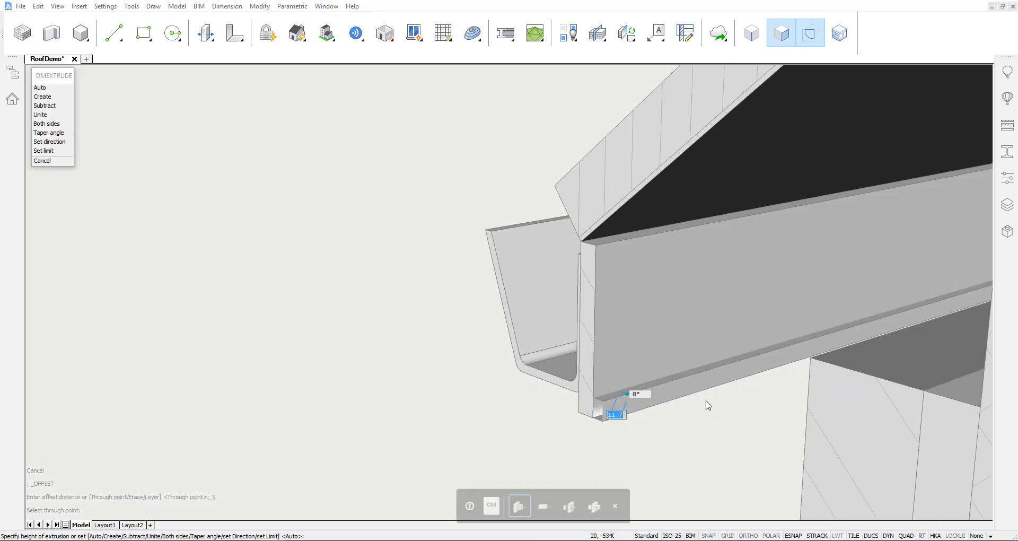
{"action": "left_click", "coordinate": [748, 441]}
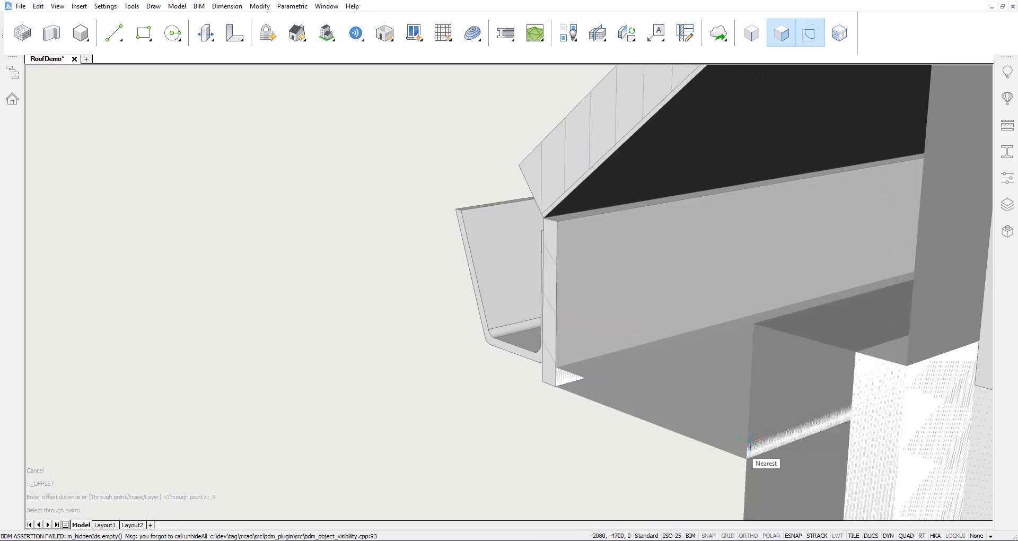
- Offset the floor slab's top edge along the wall inward to create a reference line on the slab
{"action": "middle_click_drag", "start_coordinate": [575, 427], "coordinate": [513, 439], "text": "shift"}
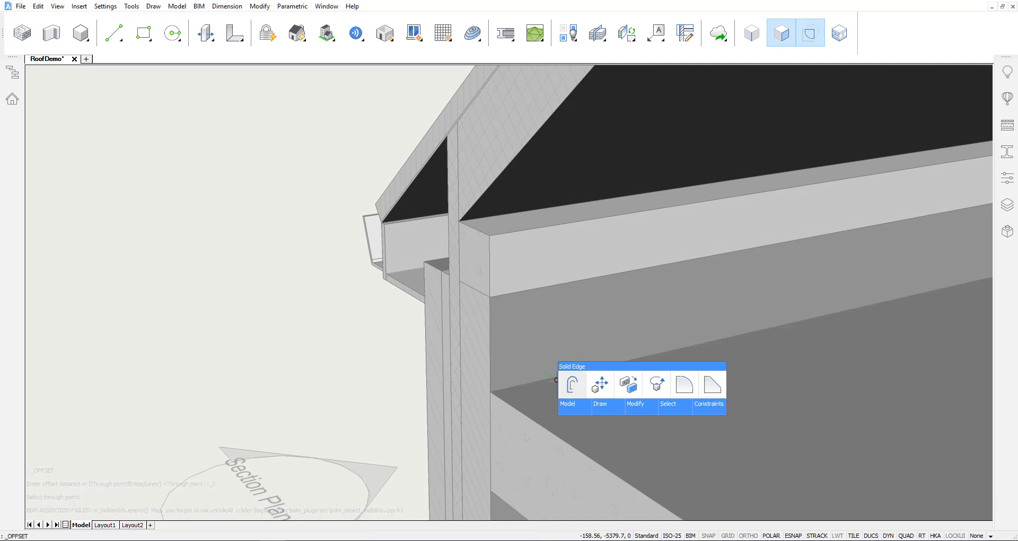
{"action": "left_click", "coordinate": [570, 385]}
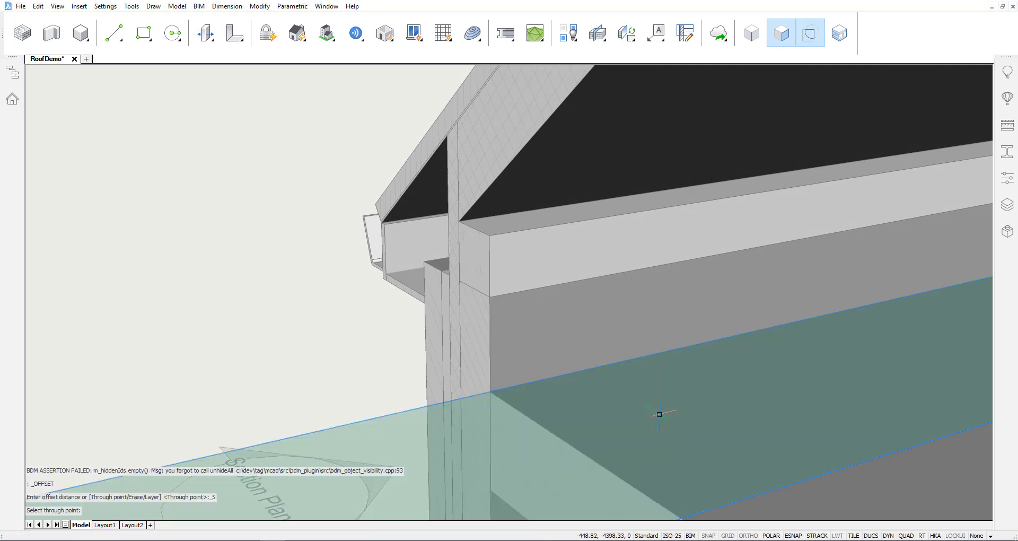
{"action": "middle_click_drag", "start_coordinate": [659, 414], "coordinate": [556, 371], "text": "shift"}
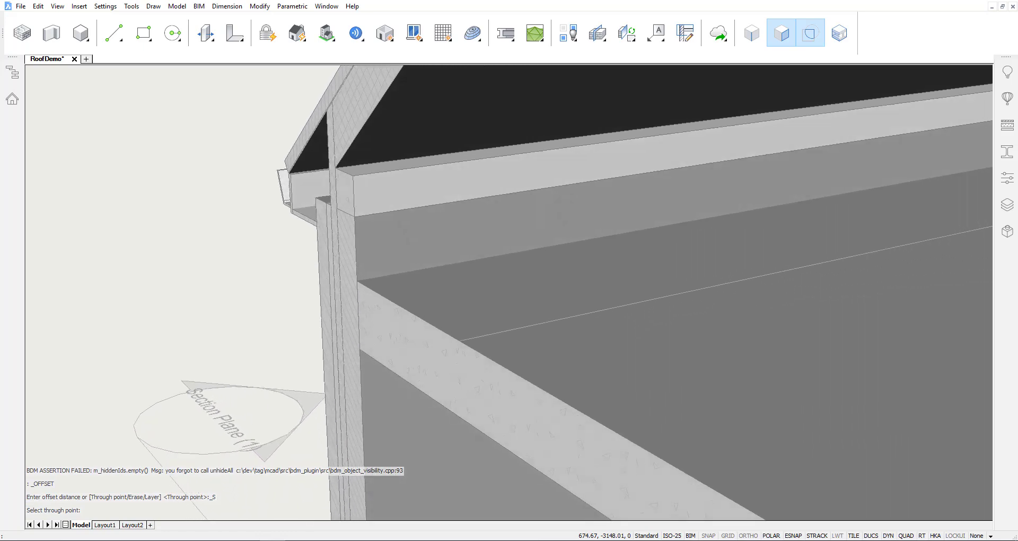
- Model a low box 180 wide on top of the floor slab, starting where the reference line meets the section cut
{"action": "right_click", "coordinate": [592, 329]}
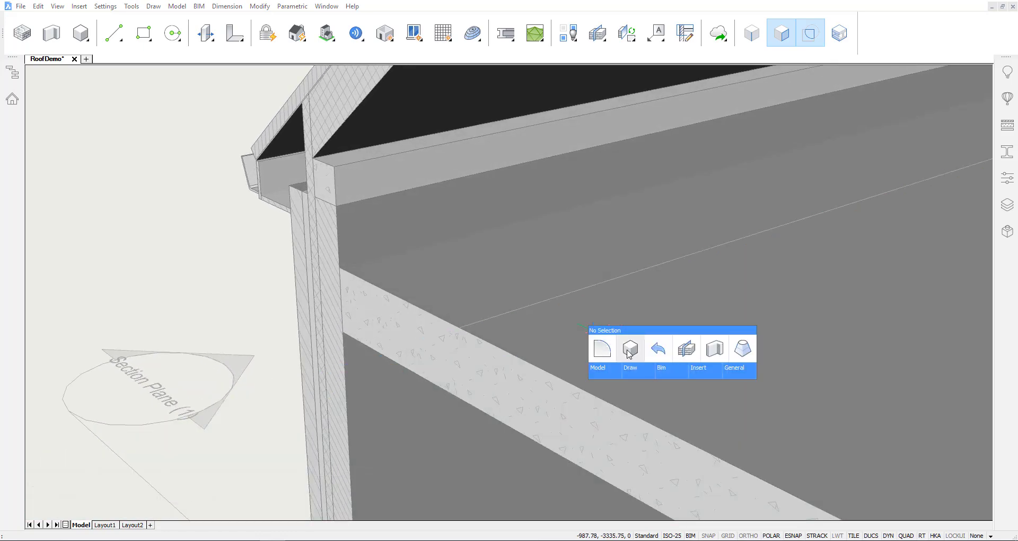
{"action": "left_click", "coordinate": [630, 348]}
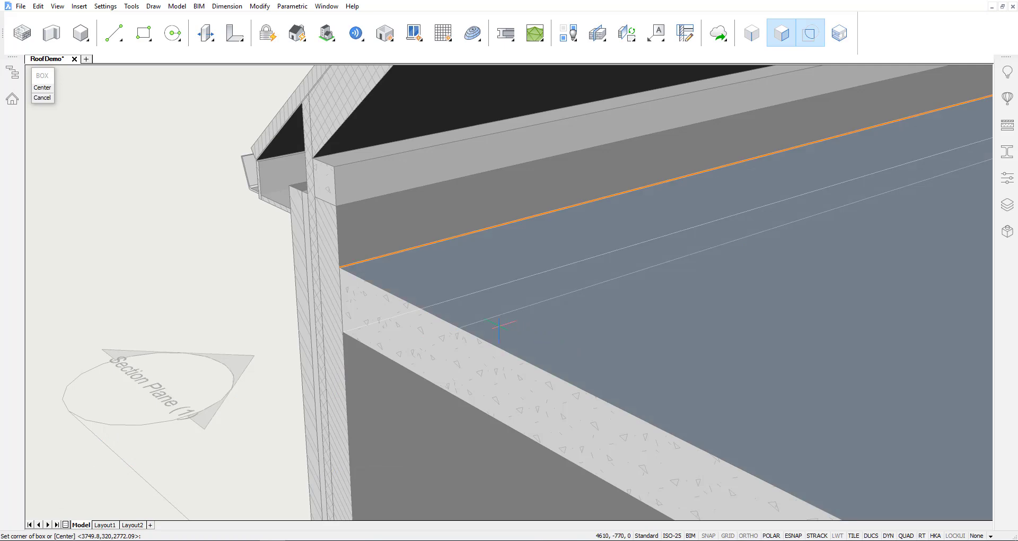
{"action": "left_click", "coordinate": [458, 327]}
{"action": "type", "text": "180"}
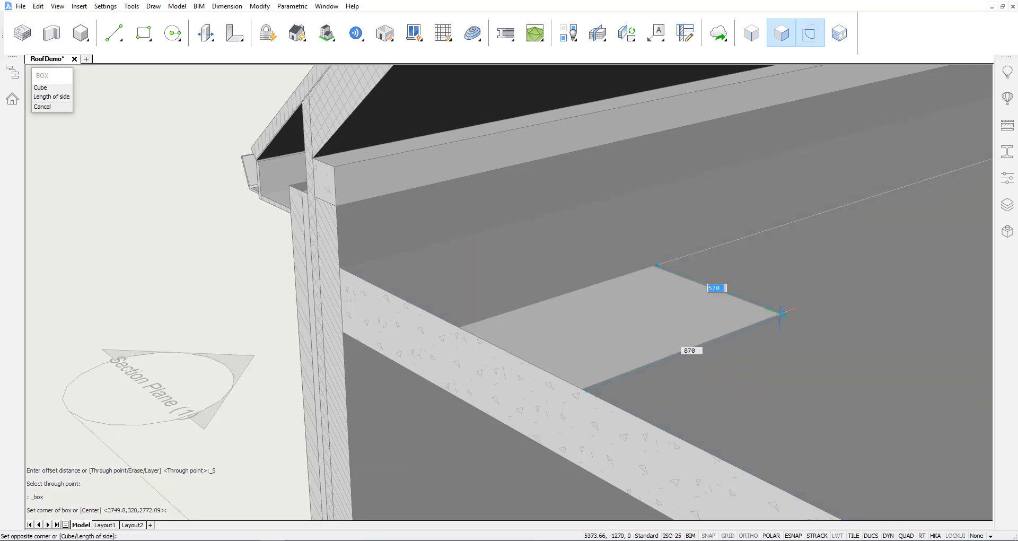
{"action": "key", "text": "Tab"}
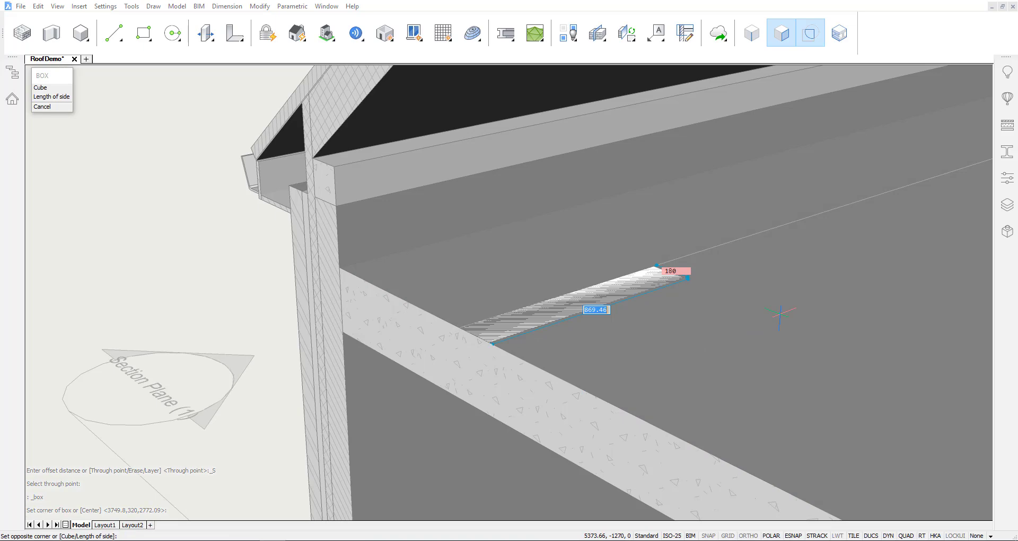
{"action": "key", "text": "Return"}
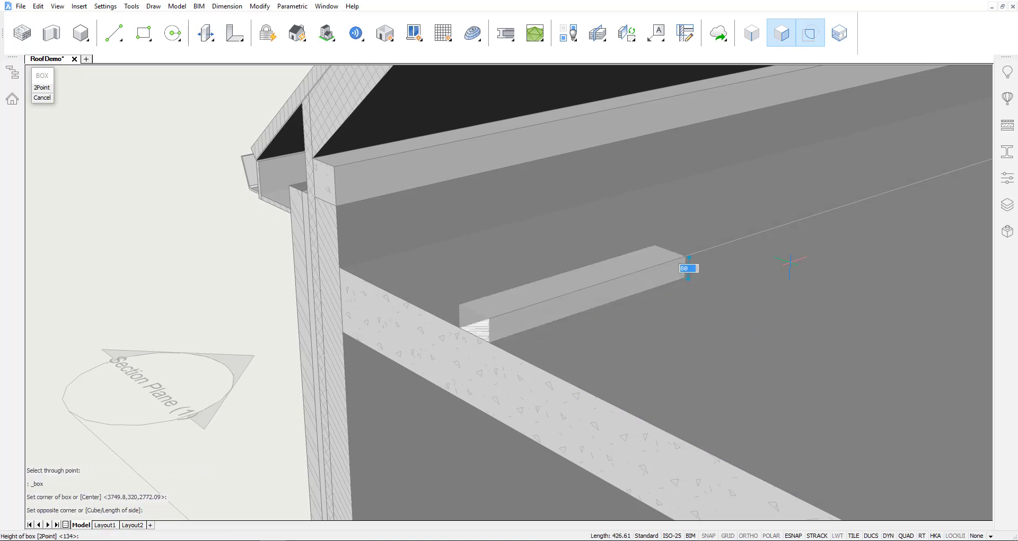
{"action": "key", "text": "Return"}
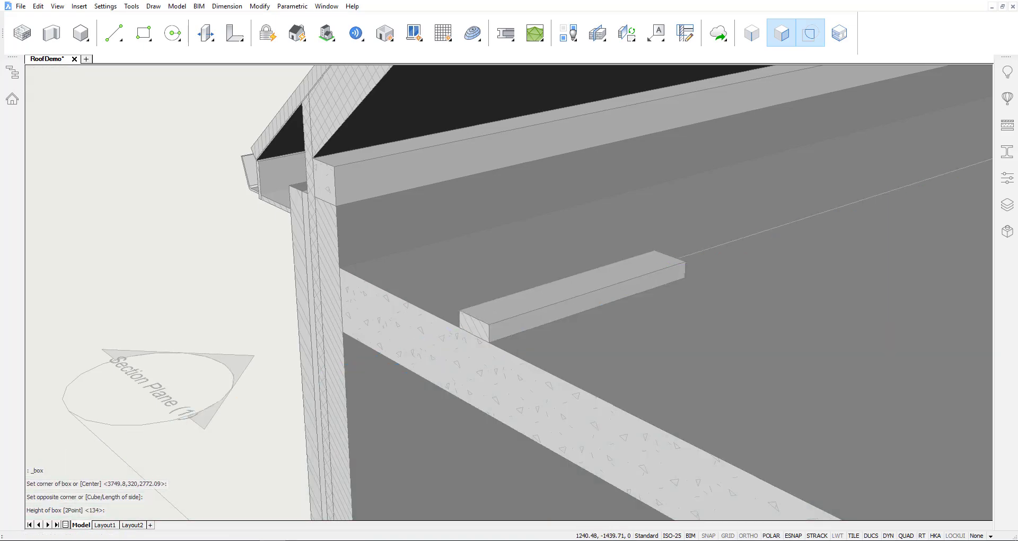
- Move the section plane slightly further into the building with entity snaps off, so it cuts through the modelled eave details
{"action": "middle_click_drag", "start_coordinate": [450, 329], "coordinate": [662, 318], "text": "shift"}
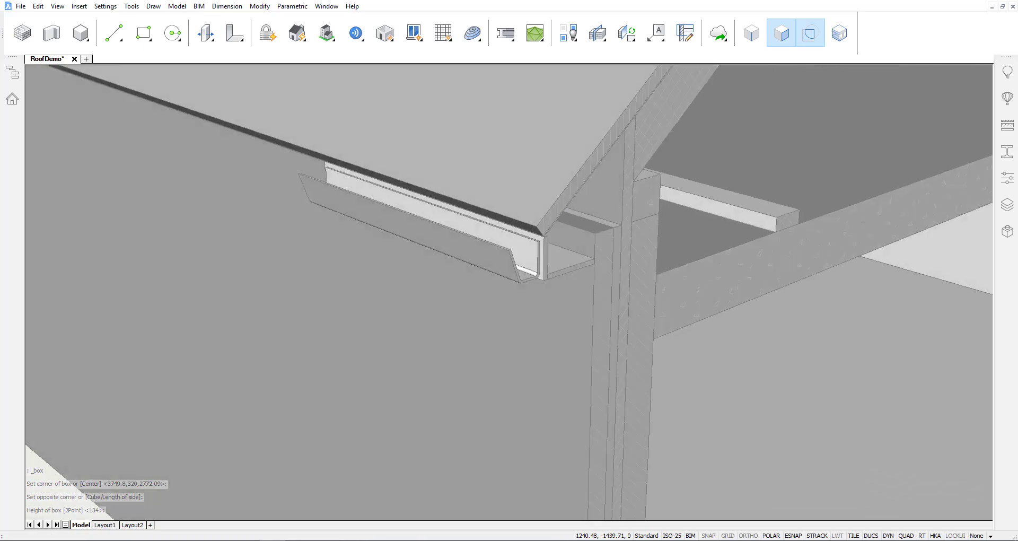
{"action": "middle_click_drag", "start_coordinate": [615, 265], "coordinate": [657, 249], "text": "shift"}
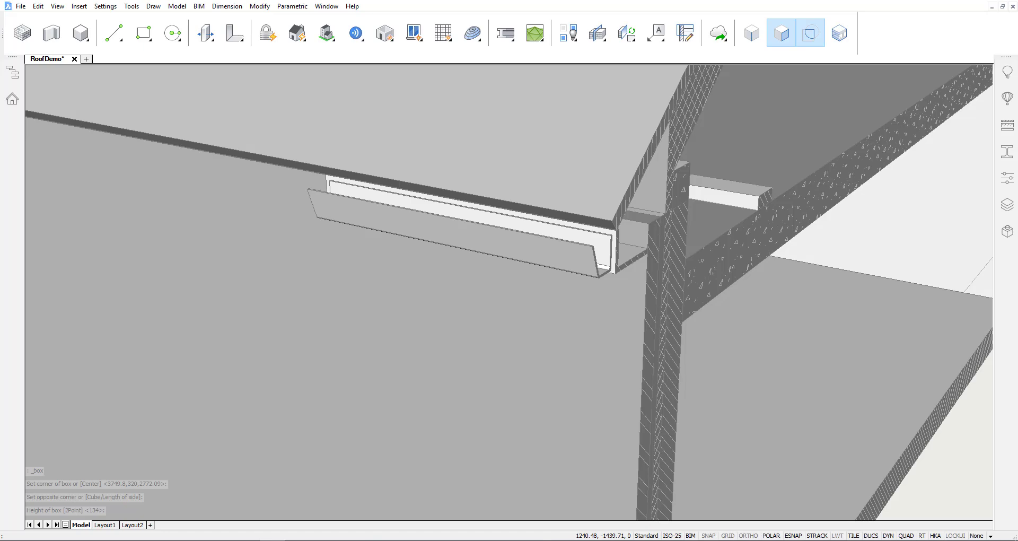
{"action": "middle_click_drag", "start_coordinate": [579, 278], "coordinate": [496, 342], "text": "shift"}
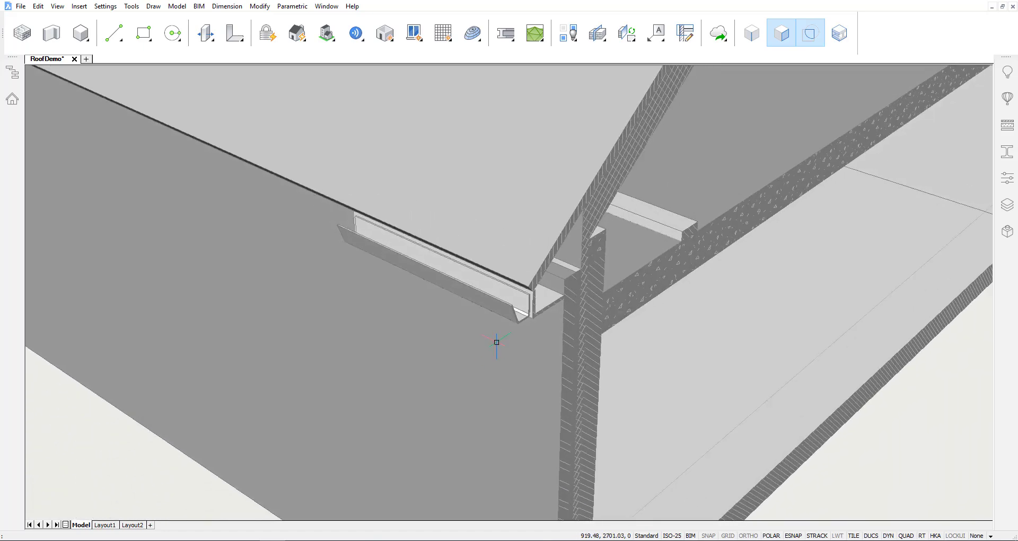
{"action": "scroll", "coordinate": [496, 342], "scroll_direction": "down", "scroll_amount": 5}
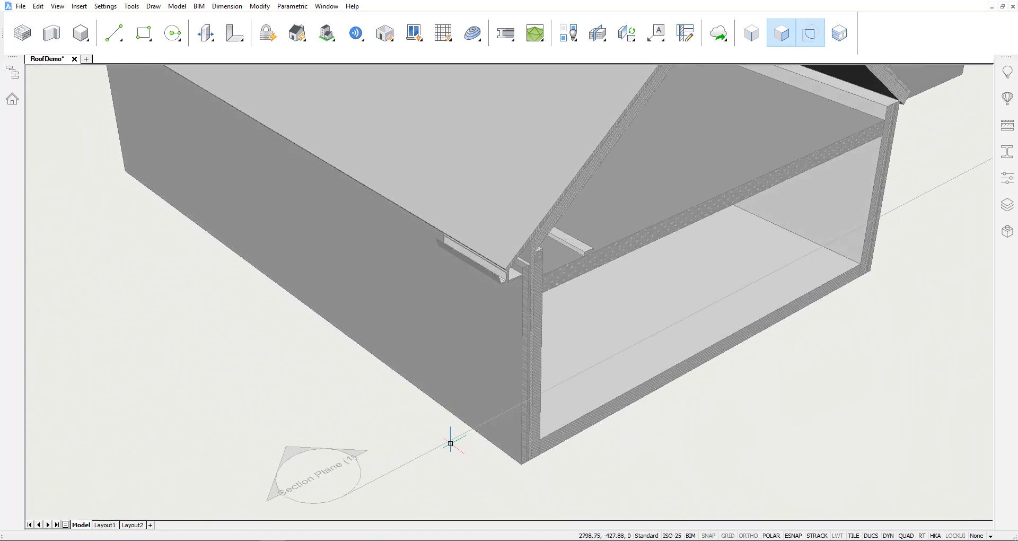
{"action": "left_click", "coordinate": [450, 443]}
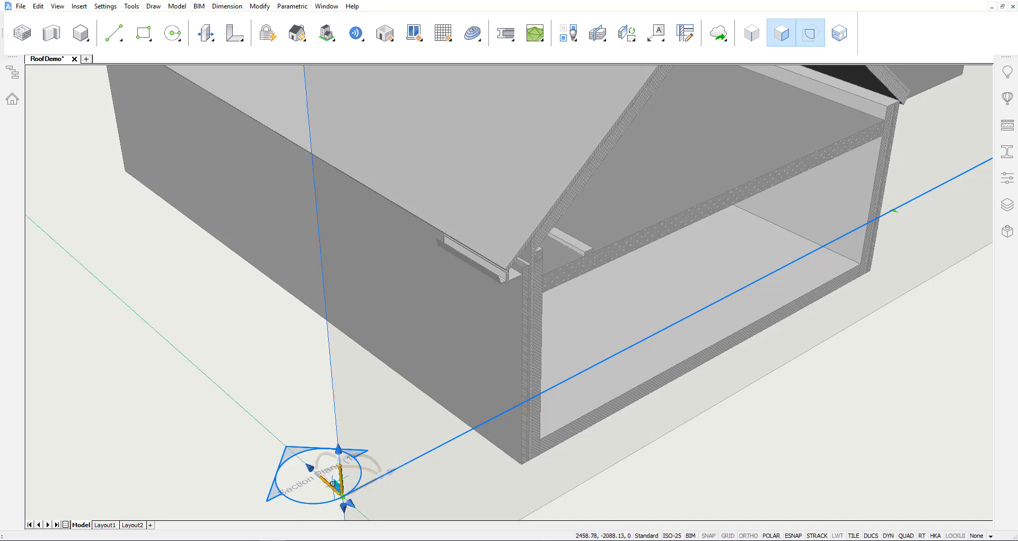
{"action": "mouse_move", "coordinate": [333, 483]}
{"action": "left_mouse_down"}
{"action": "mouse_move", "coordinate": [318, 478]}
{"action": "mouse_move", "coordinate": [324, 487]}
{"action": "left_mouse_up"}
{"action": "key", "text": "F3"}
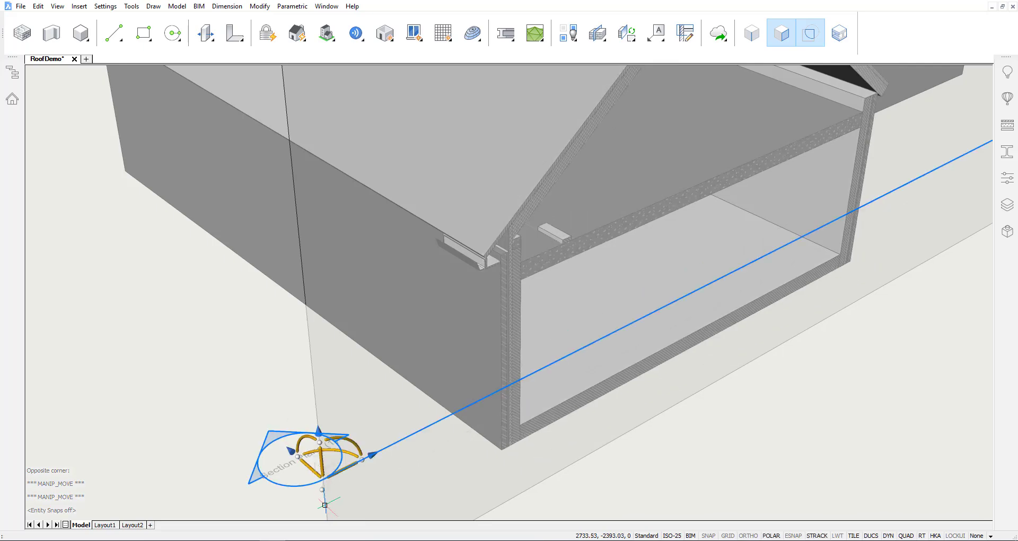
{"action": "key", "text": "Escape"}
- Disable face detection and boundary detection so that only whole solids are selected
{"action": "middle_click_drag", "start_coordinate": [566, 503], "coordinate": [522, 440], "text": "shift"}
{"action": "scroll", "coordinate": [496, 249], "scroll_direction": "up", "scroll_amount": 2}
{"action": "scroll", "coordinate": [511, 259], "scroll_direction": "up", "scroll_amount": 5}
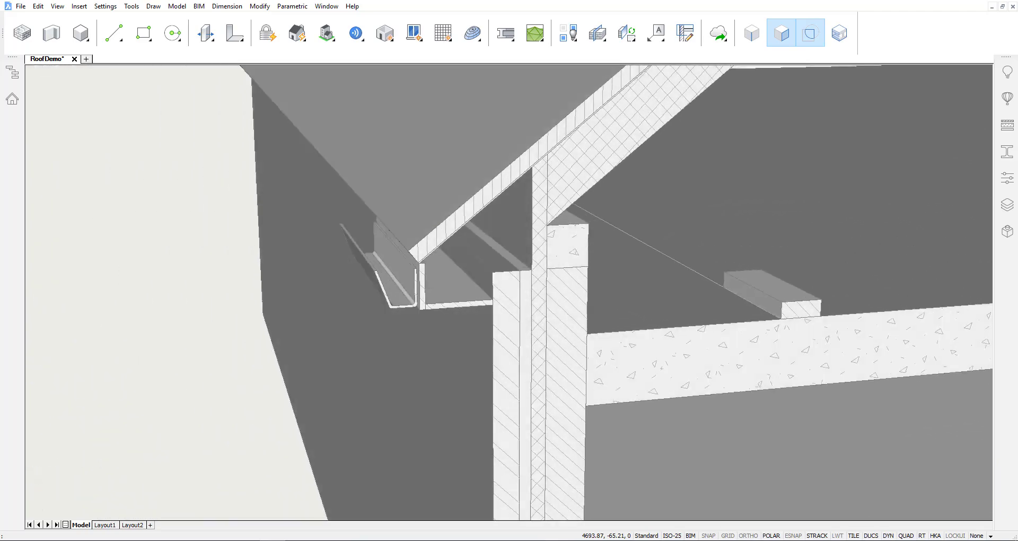
{"action": "middle_click_drag", "start_coordinate": [511, 259], "coordinate": [411, 265], "text": "shift"}
{"action": "scroll", "coordinate": [511, 260], "scroll_direction": "down", "scroll_amount": 8}
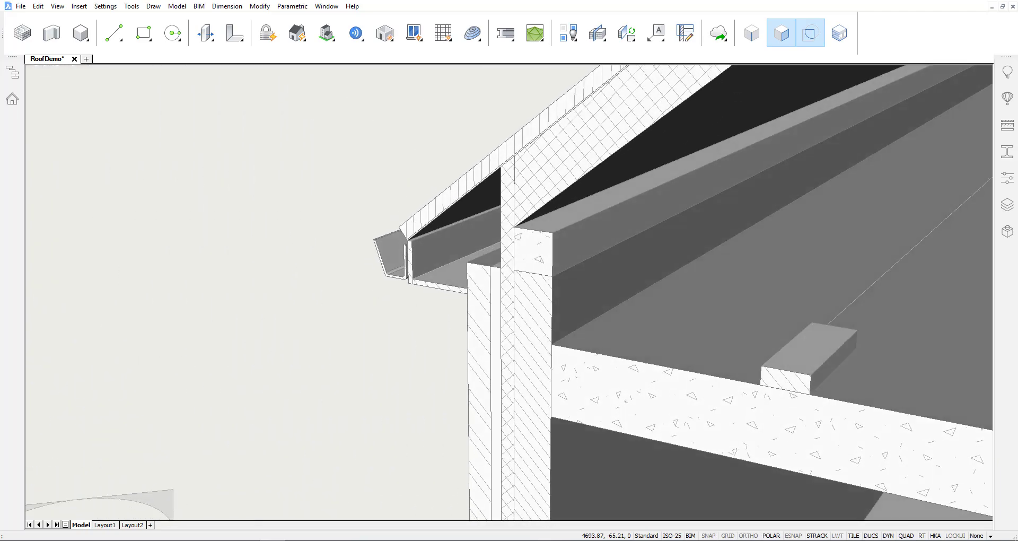
{"action": "scroll", "coordinate": [509, 292], "scroll_direction": "down", "scroll_amount": 3}
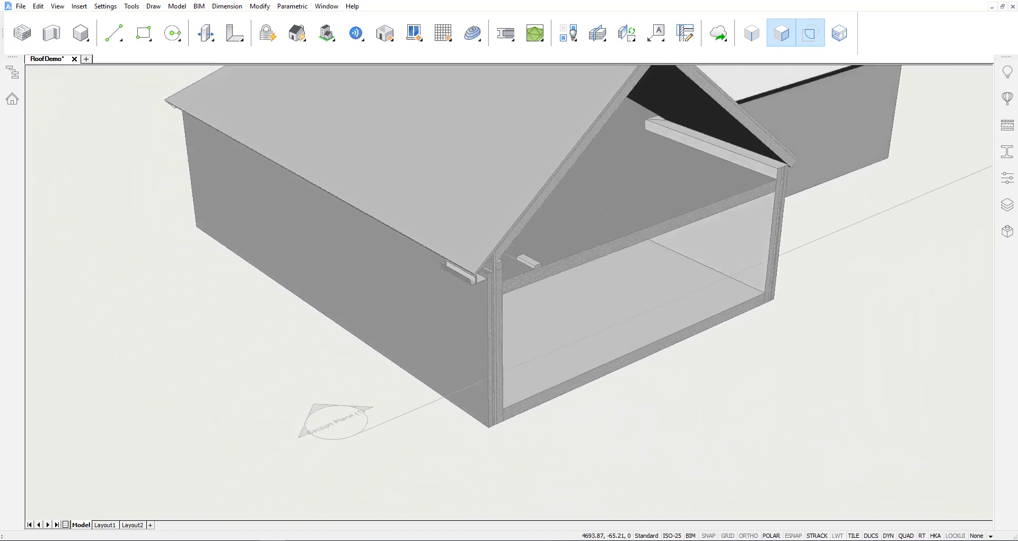
{"action": "left_click", "coordinate": [786, 44]}
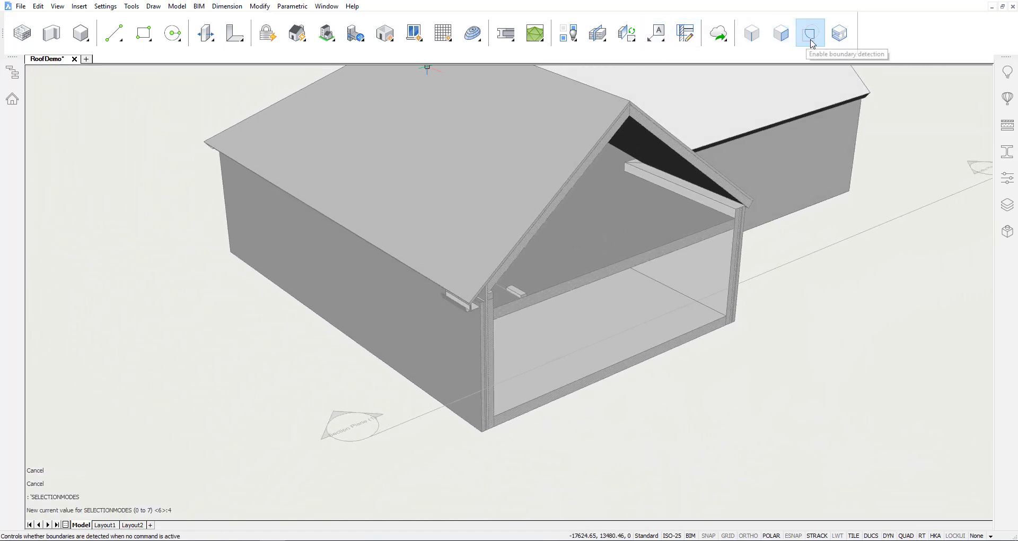
{"action": "left_click", "coordinate": [810, 35]}
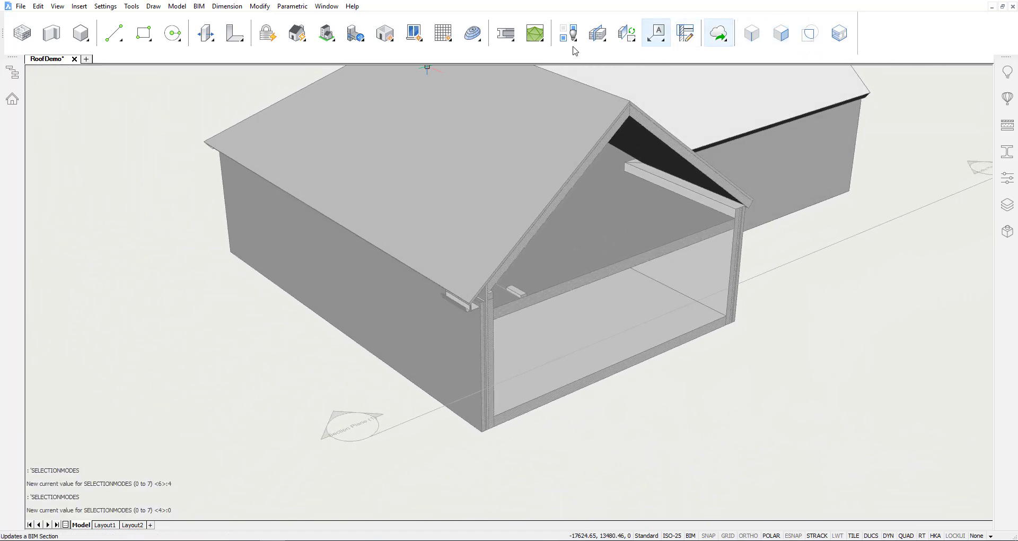
- Start a planar detail propagation with the front roof slope, the eave wall below it and the upper floor slab as the solids to connect
{"action": "left_click", "coordinate": [358, 41]}
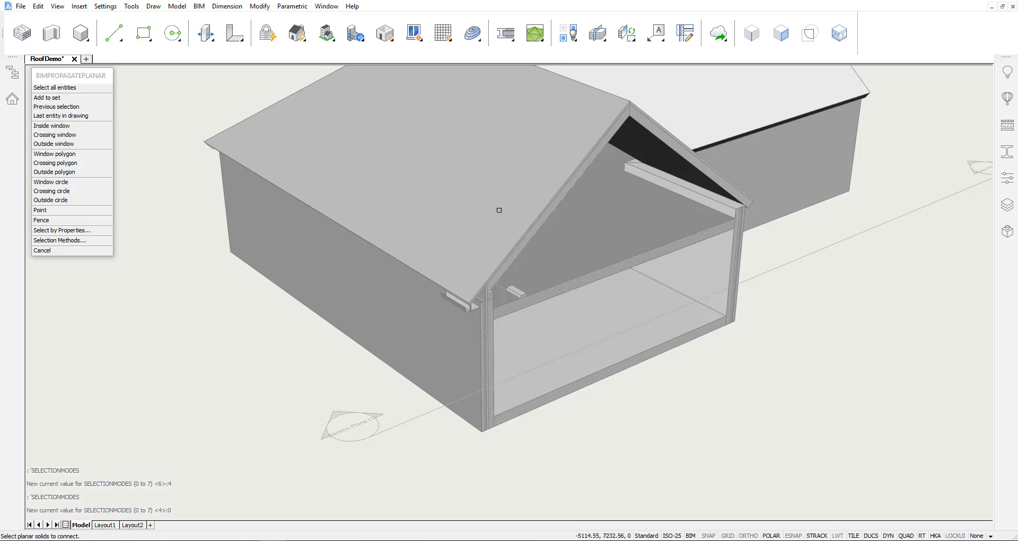
{"action": "left_click", "coordinate": [509, 222]}
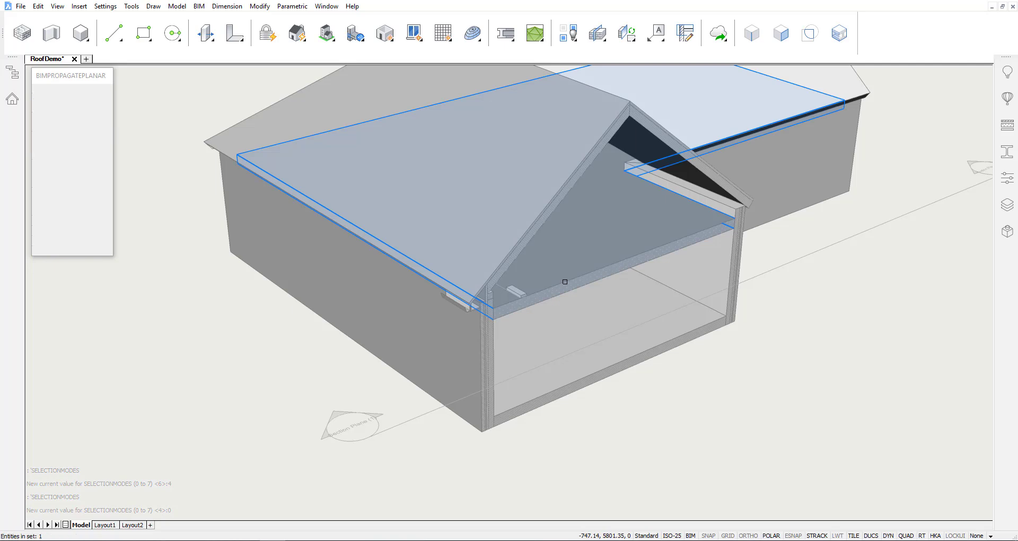
{"action": "left_click", "coordinate": [507, 219]}
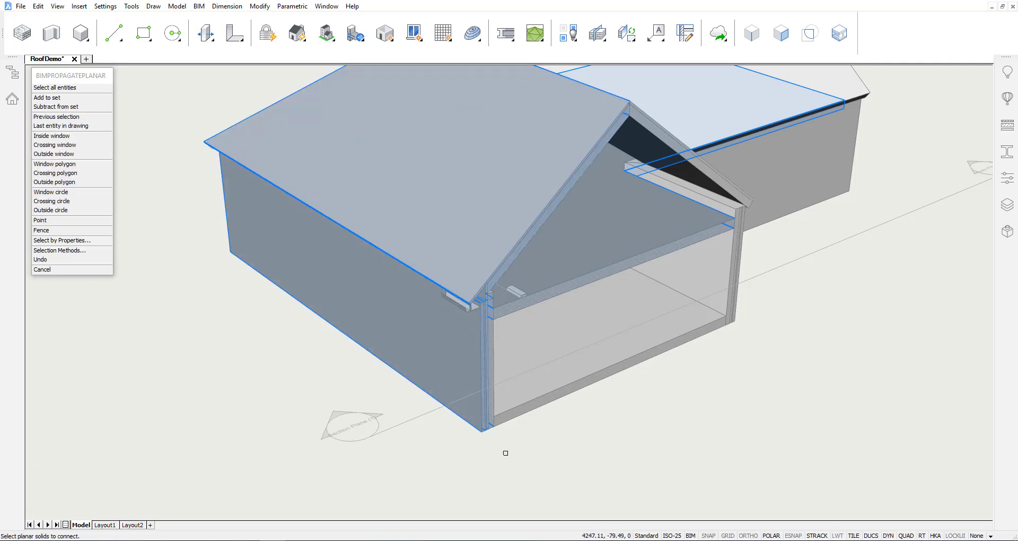
{"action": "key", "text": "Return"}
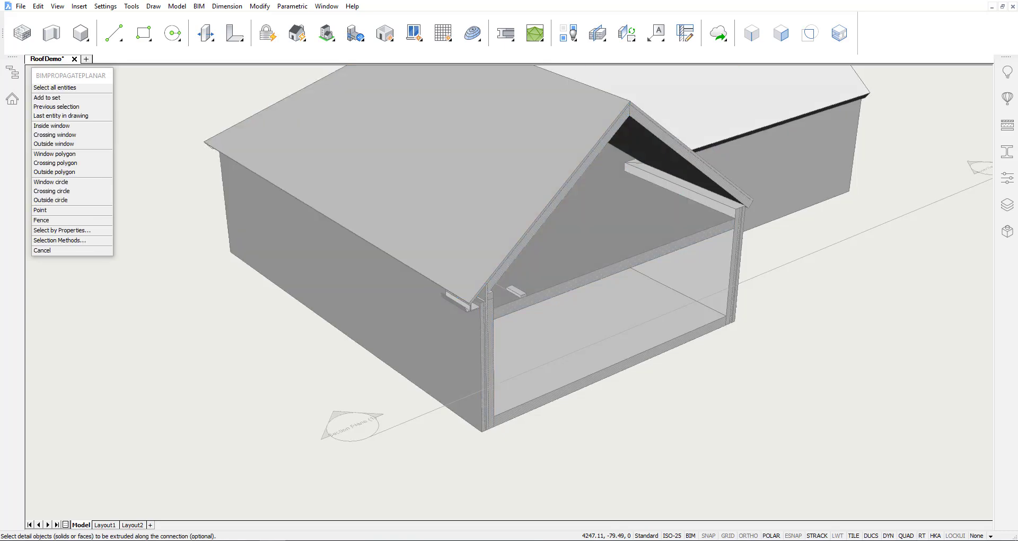
- Choose the floor box, wall-top beam, soffit, fascia and gutter as detail objects to extrude along the connection
{"action": "scroll", "coordinate": [475, 289], "scroll_direction": "up", "scroll_amount": 5}
{"action": "scroll", "coordinate": [479, 286], "scroll_direction": "up", "scroll_amount": 3}
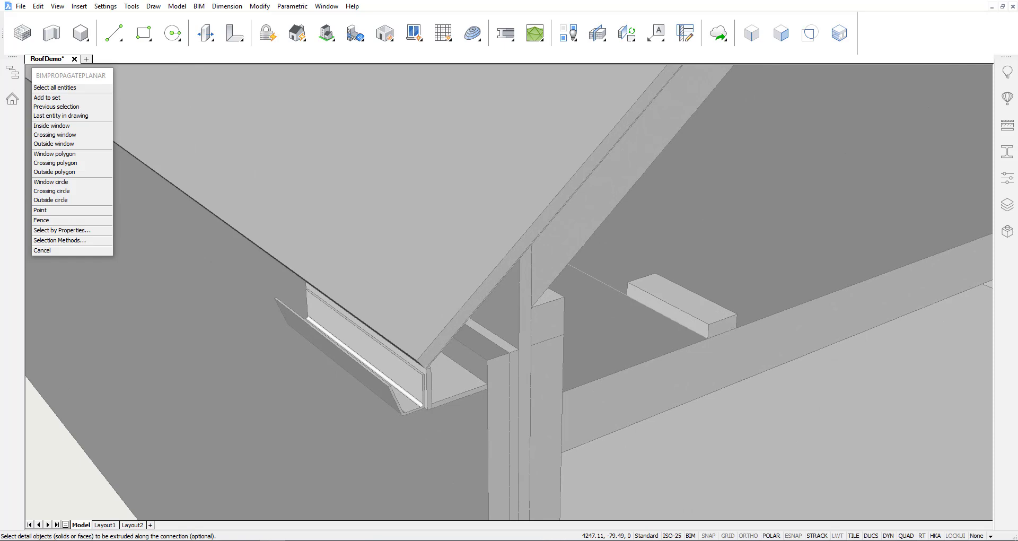
{"action": "left_click", "coordinate": [680, 300]}
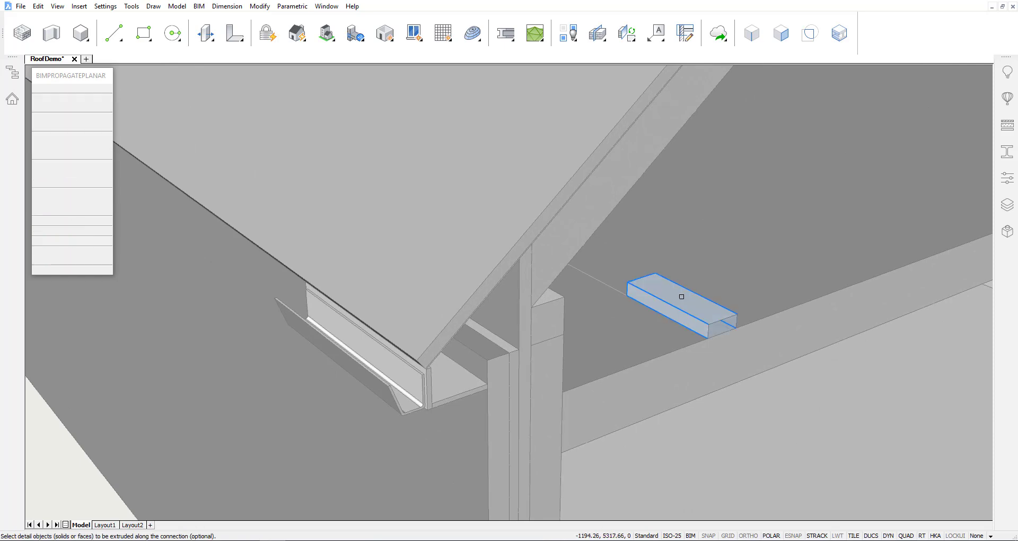
{"action": "left_click", "coordinate": [552, 318]}
{"action": "left_click", "coordinate": [428, 382]}
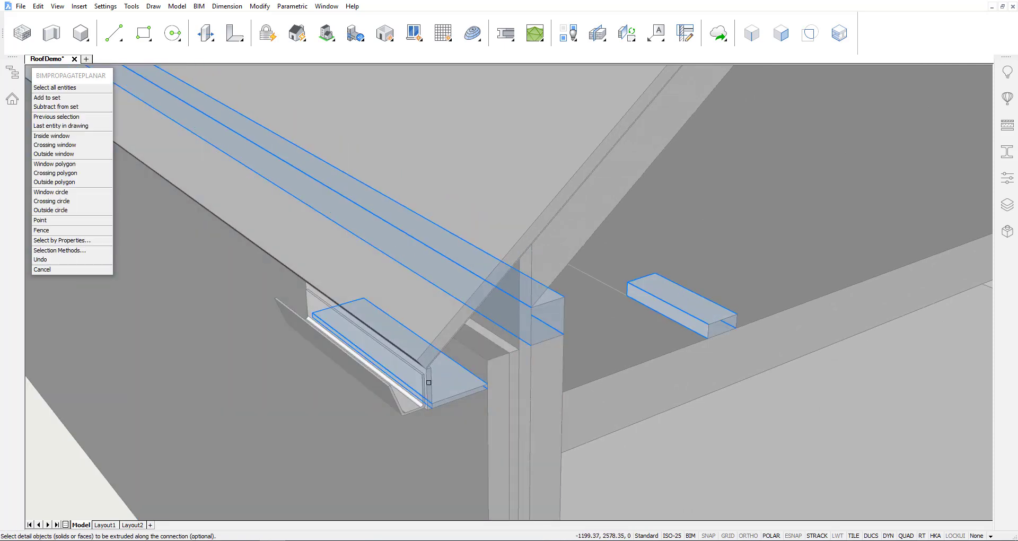
{"action": "left_click", "coordinate": [422, 373]}
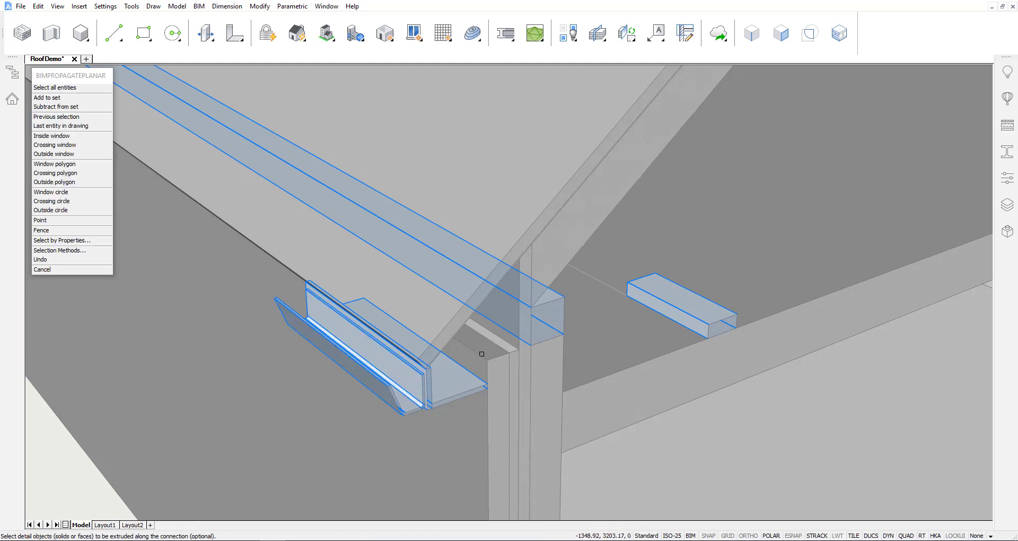
{"action": "scroll", "coordinate": [481, 353], "scroll_direction": "down", "scroll_amount": 10}
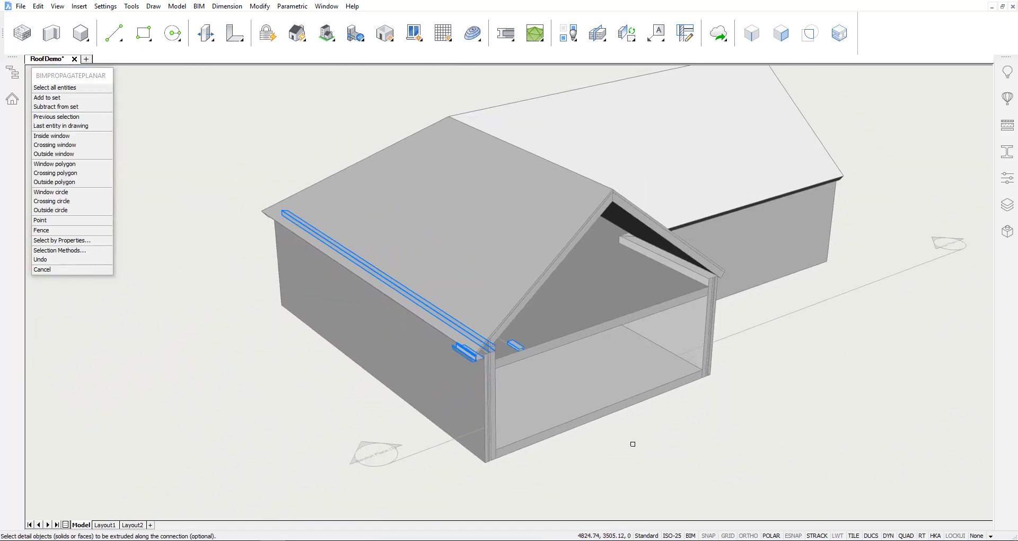
{"action": "key", "text": "Return"}
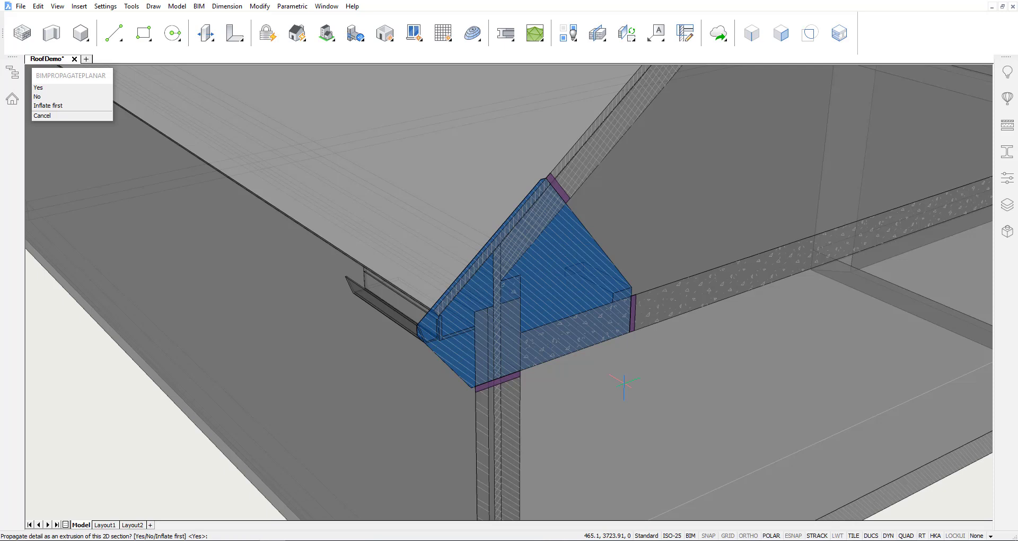
- Propagate the detail as an extrusion of the 2D section, include the undecided long front eave, and apply it to all suggested eaves
{"action": "key", "text": "Return"}
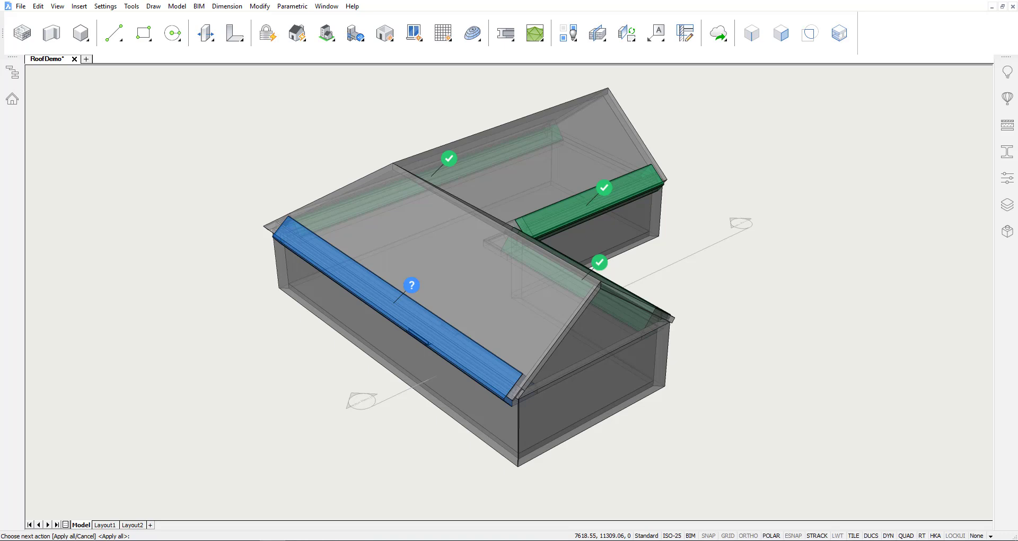
{"action": "left_click", "coordinate": [411, 291]}
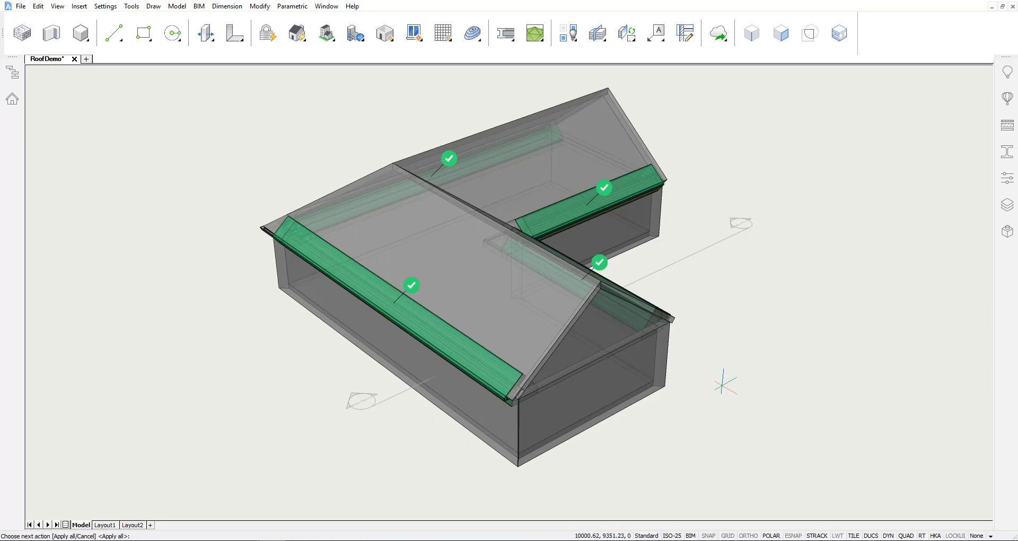
{"action": "key", "text": "Return"}
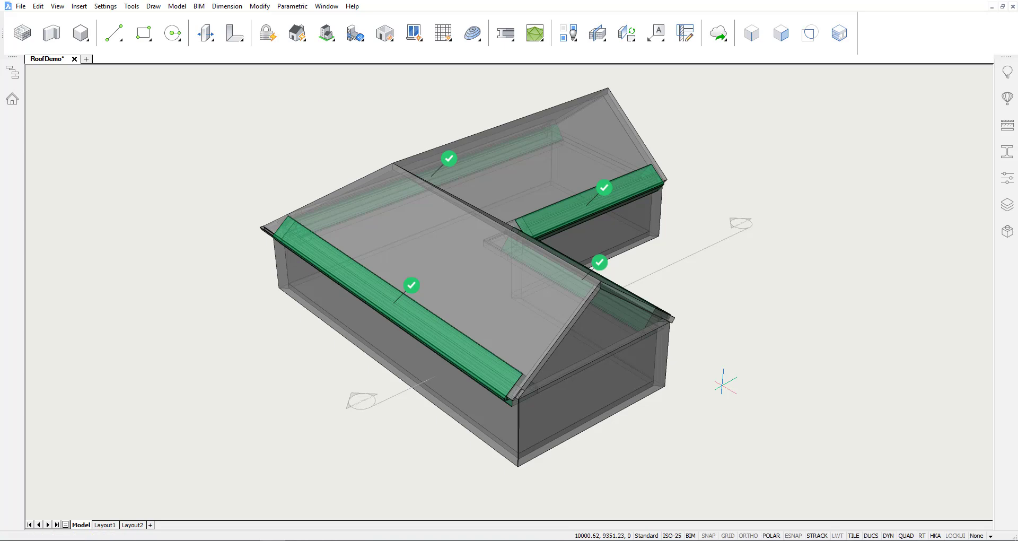
- Turn off the section plane's clipping to show the whole house, and zoom to the model's extents
{"action": "scroll", "coordinate": [403, 318], "scroll_direction": "up", "scroll_amount": 6}
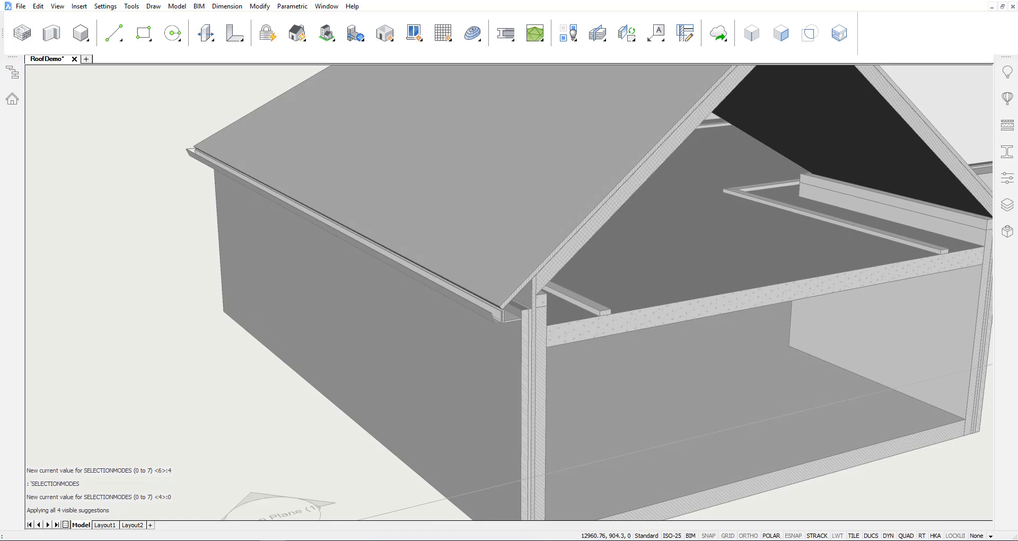
{"action": "middle_click_drag", "start_coordinate": [509, 297], "coordinate": [353, 268], "text": "shift"}
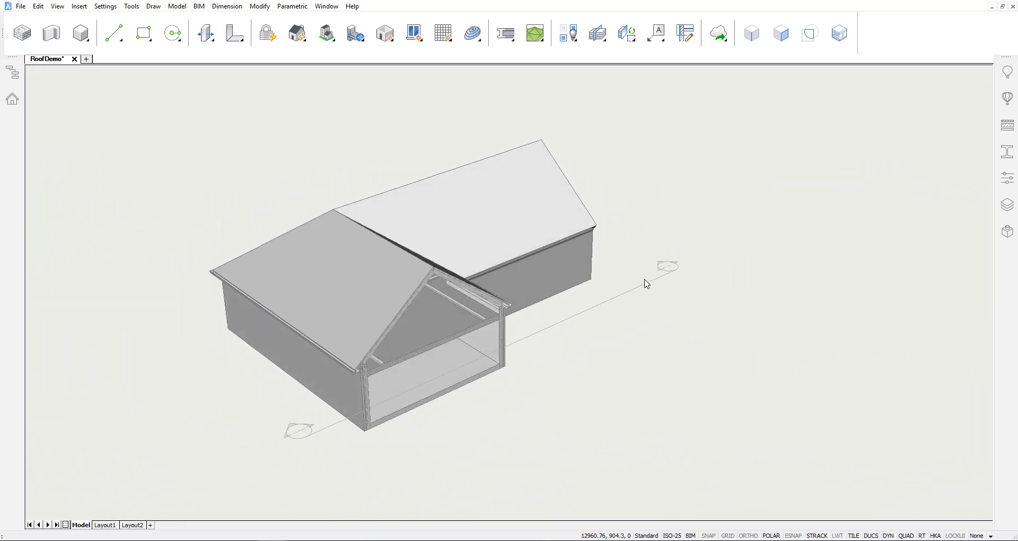
{"action": "double_click", "coordinate": [655, 290]}
{"action": "type", "text": "z"}
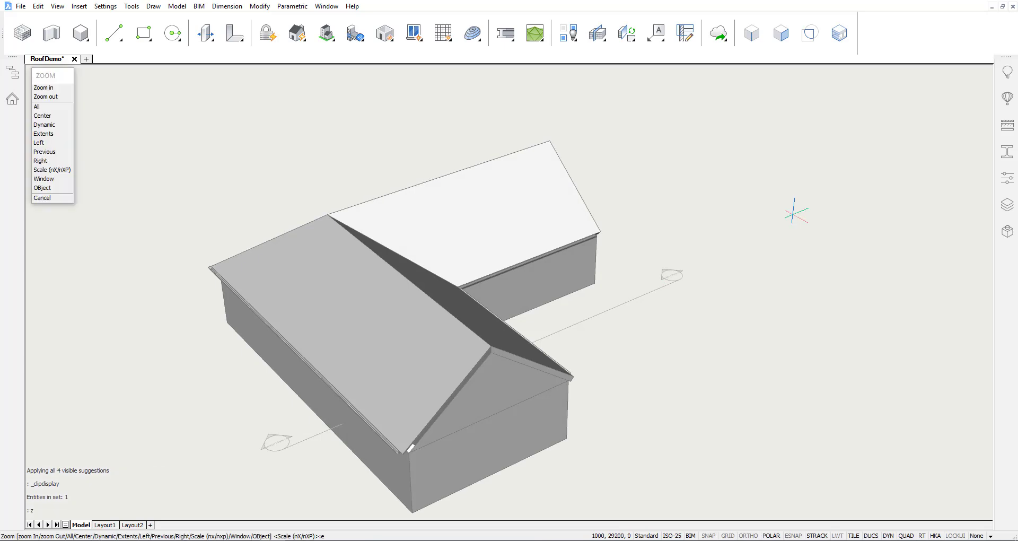
{"action": "key", "text": "Return"}
{"action": "type", "text": "e"}
{"action": "key", "text": "Return"}
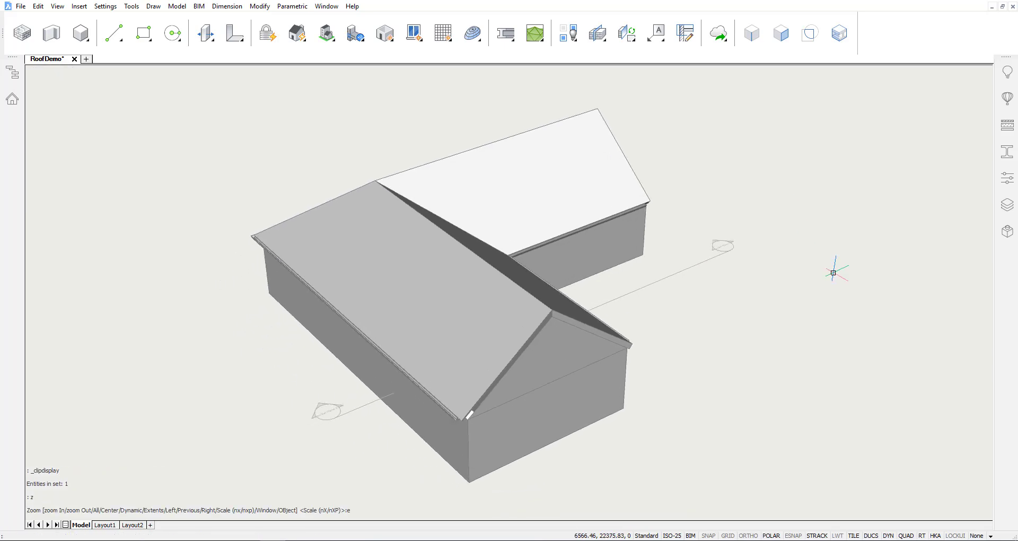